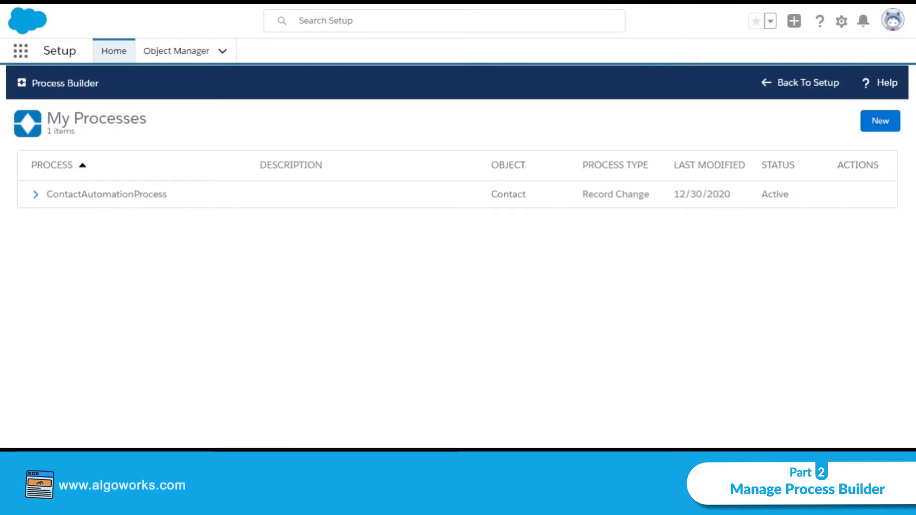
- Reopen Process Builder from the Setup home page and start a new process named AccountAutomationProcess
{"action": "left_click", "coordinate": [796, 85]}
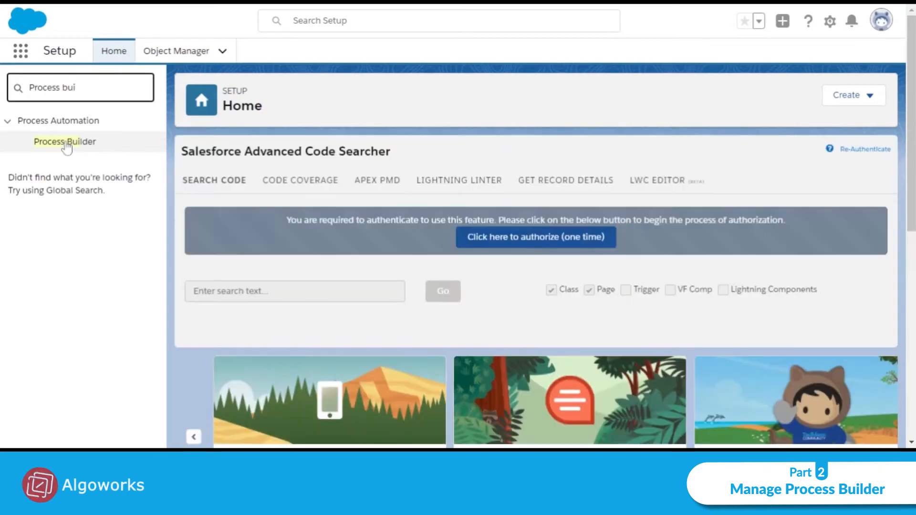
{"action": "left_click", "coordinate": [66, 143]}
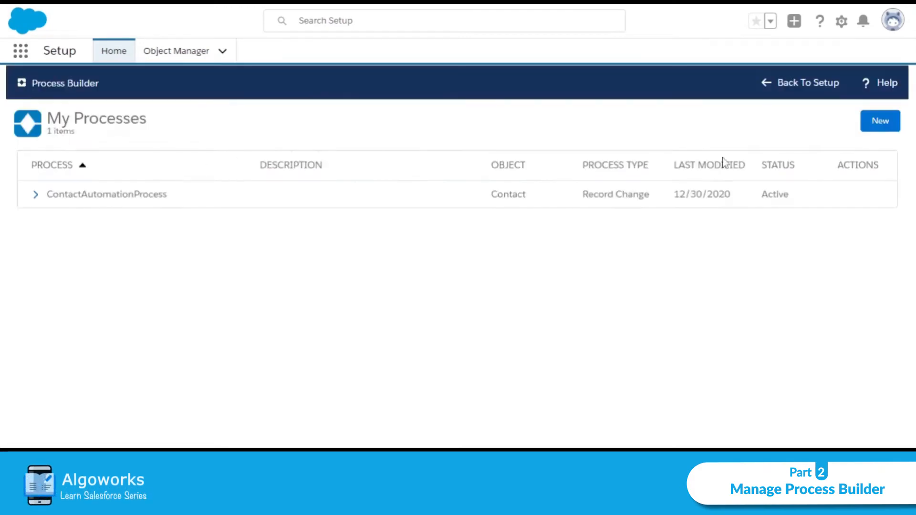
{"action": "left_click", "coordinate": [879, 125]}
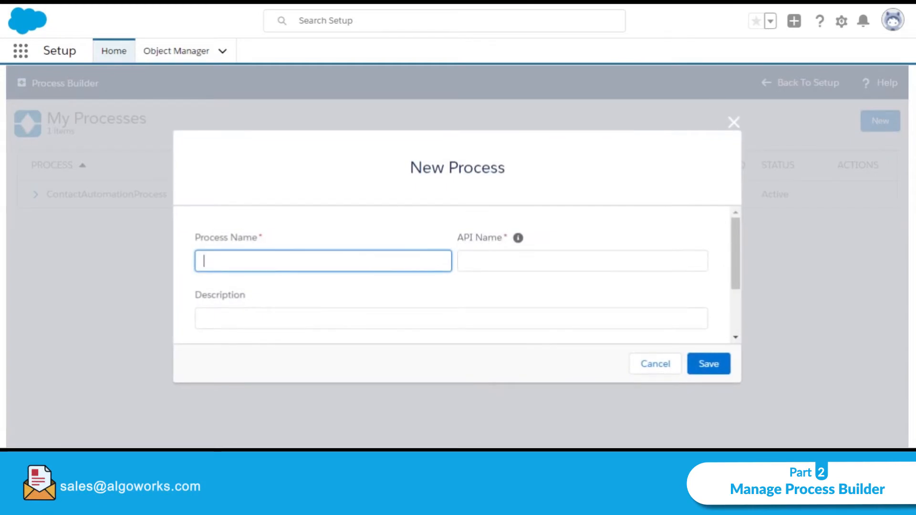
{"action": "type", "text": "Account"}
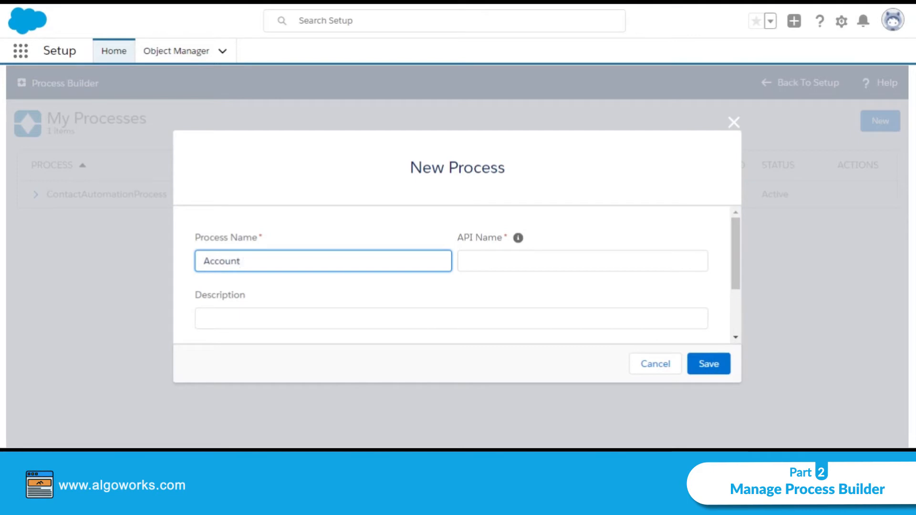
{"action": "type", "text": "Automat"}
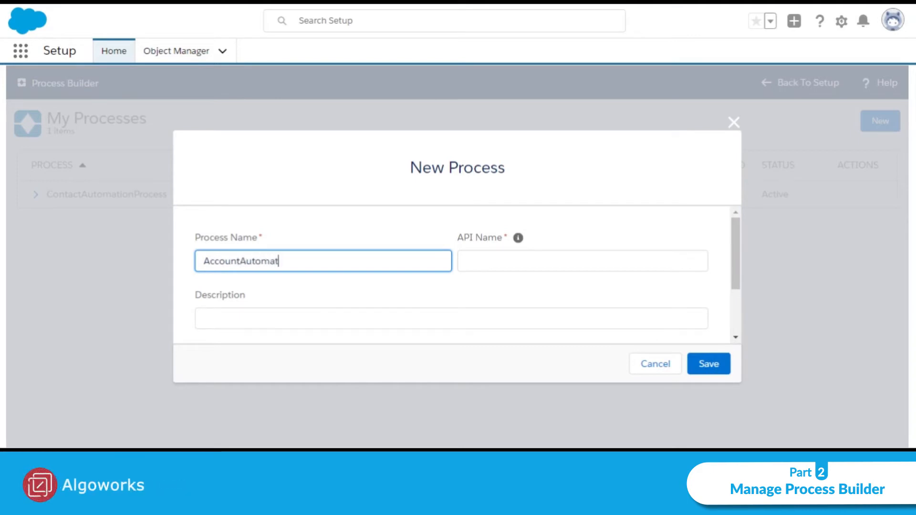
{"action": "type", "text": "ionProcess"}
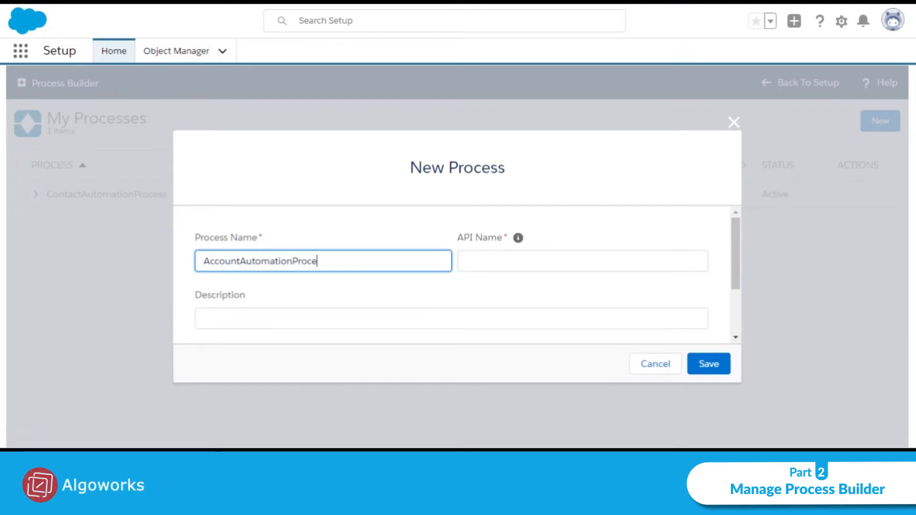
{"action": "left_click", "coordinate": [471, 284]}
- Set the new process to start when a record changes and save it
{"action": "left_click_drag", "start_coordinate": [735, 273], "coordinate": [734, 304]}
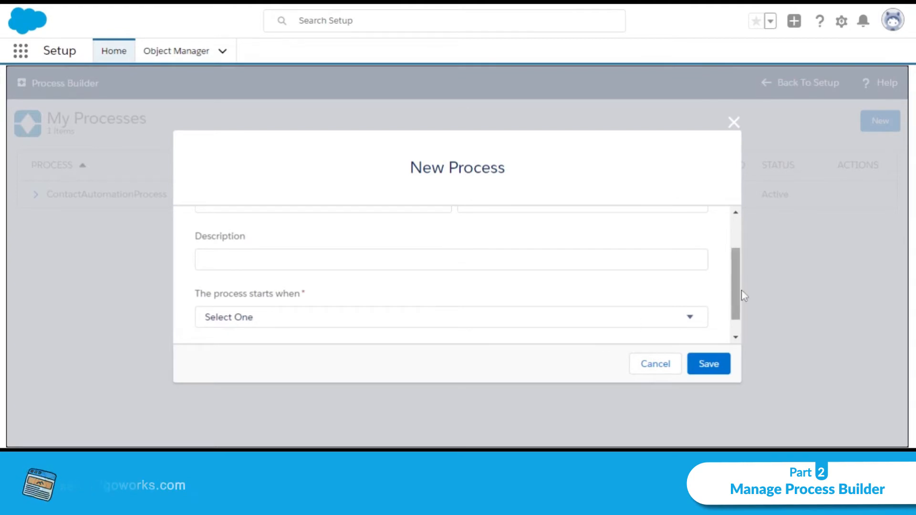
{"action": "left_click_drag", "start_coordinate": [740, 291], "coordinate": [740, 303]}
{"action": "left_click", "coordinate": [625, 298]}
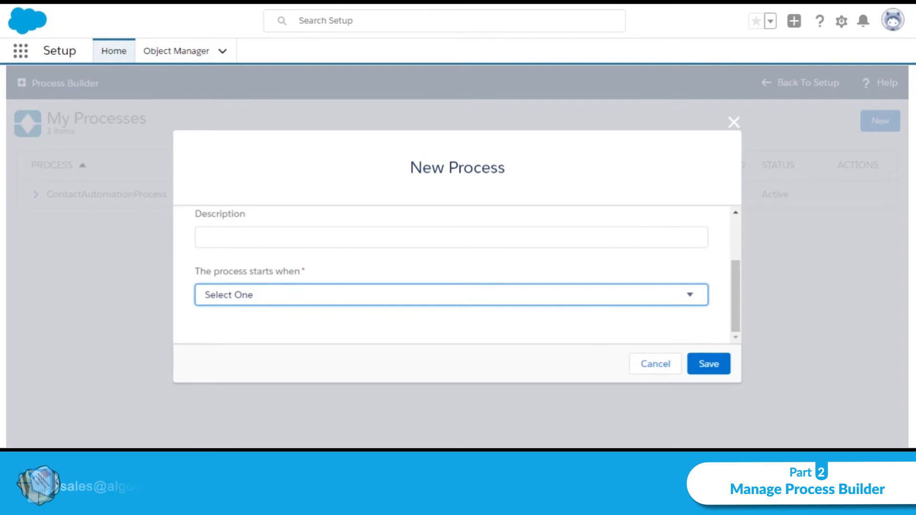
{"action": "key", "text": "Down"}
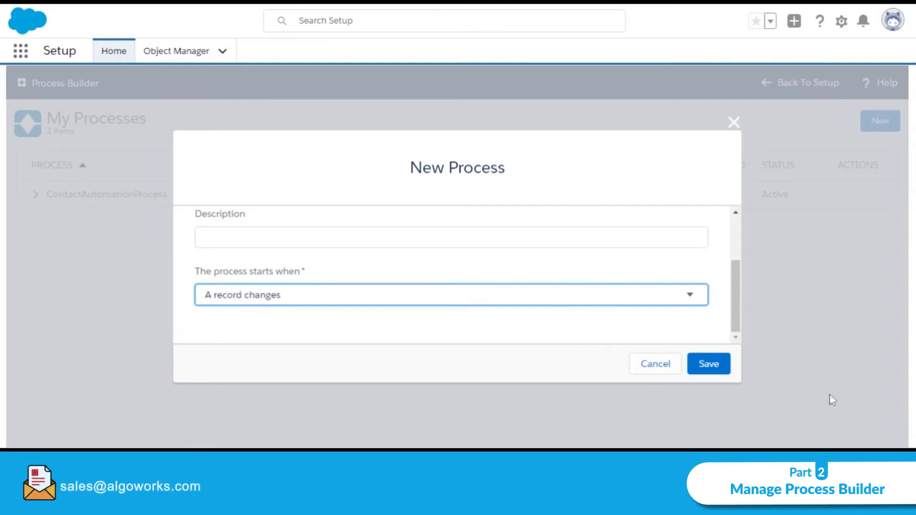
{"action": "left_click", "coordinate": [712, 364]}
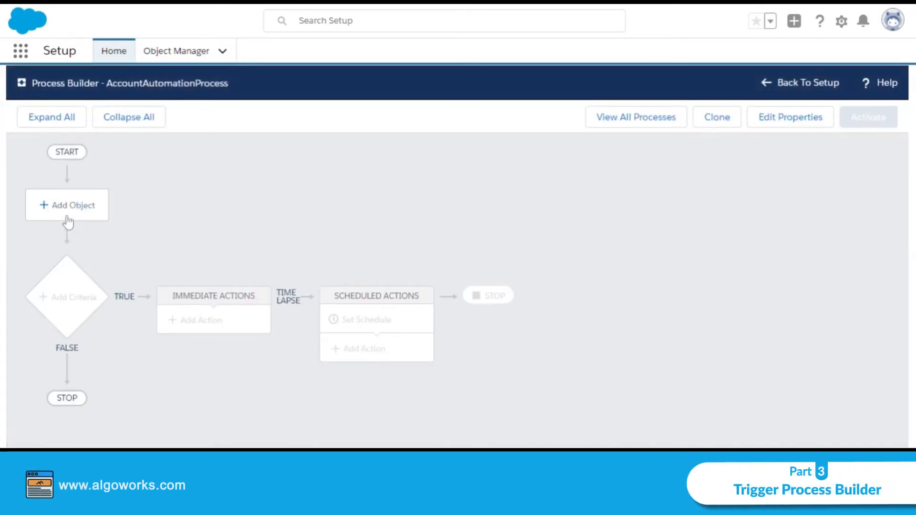
- Add Account as the process object, starting the process when a record is created or edited, and save
{"action": "left_click", "coordinate": [62, 210]}
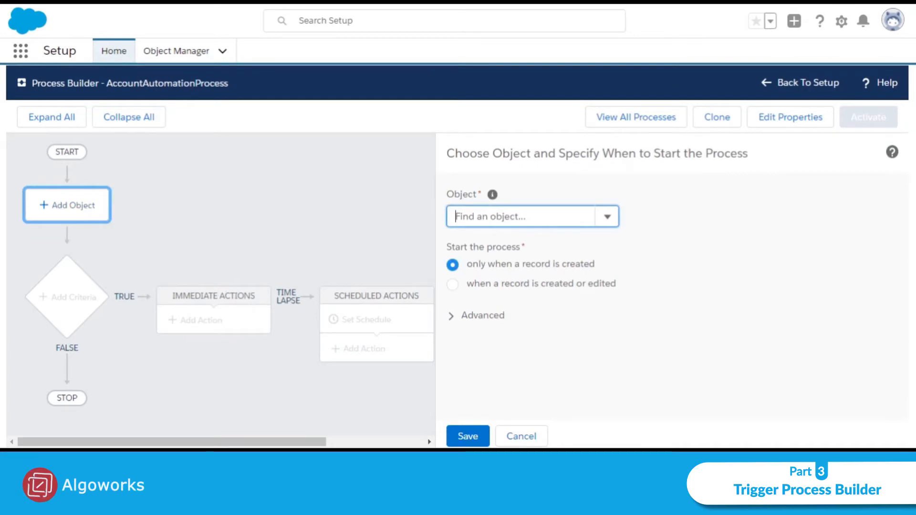
{"action": "type", "text": "Ac"}
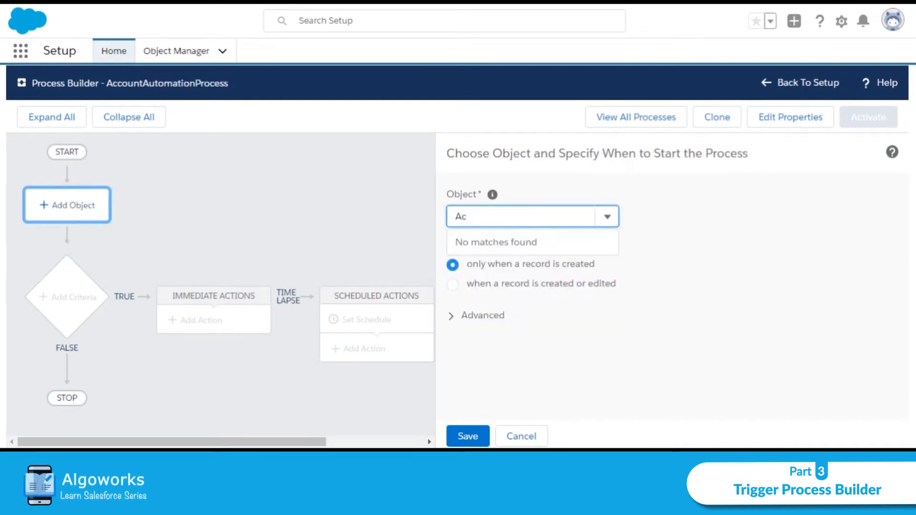
{"action": "type", "text": "count"}
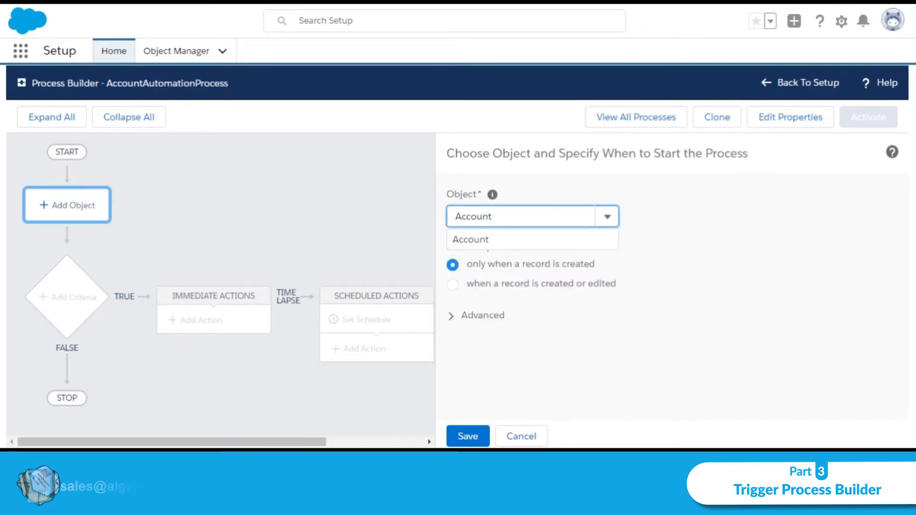
{"action": "left_click", "coordinate": [495, 244]}
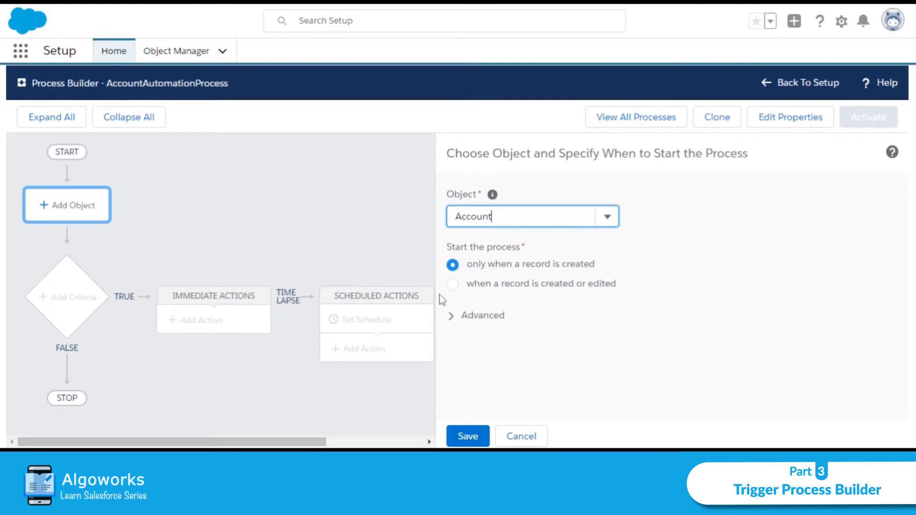
{"action": "left_click", "coordinate": [453, 287]}
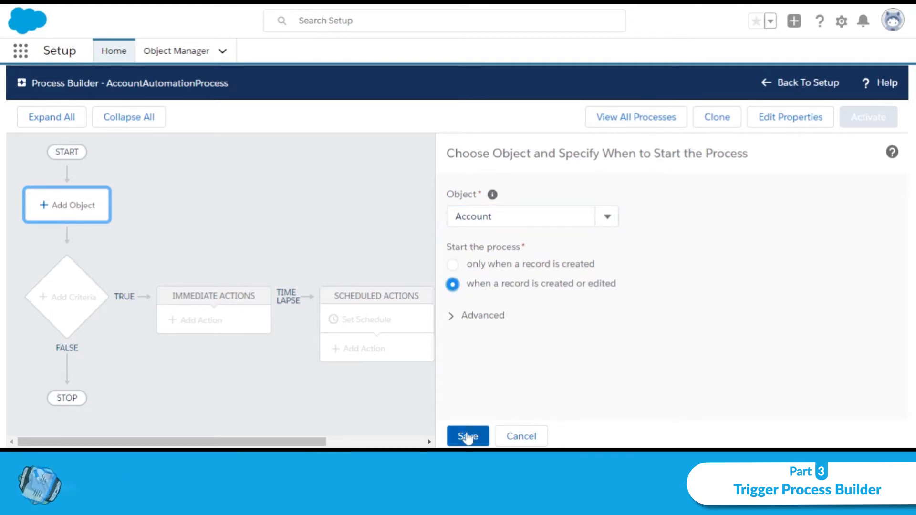
{"action": "left_click", "coordinate": [465, 438]}
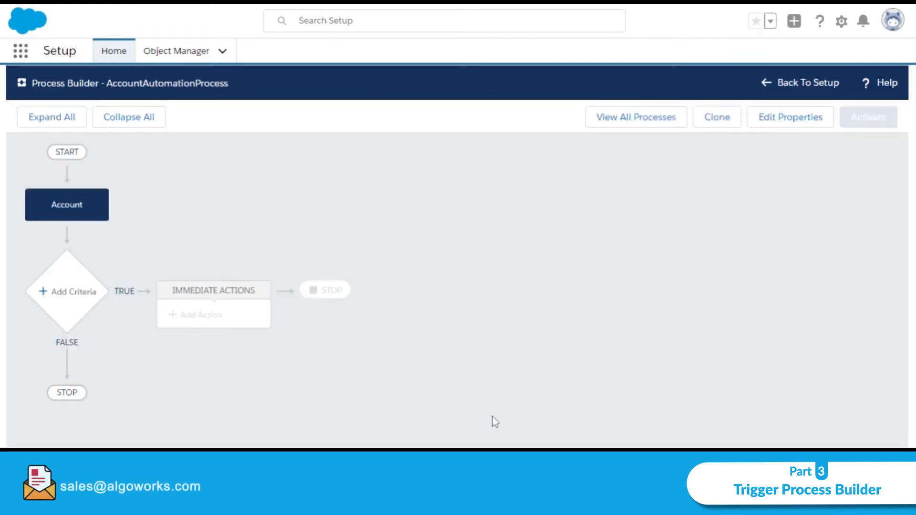
- Add a criteria node below the Account object and name it AccountUpdationCriteria
{"action": "left_click", "coordinate": [66, 294]}
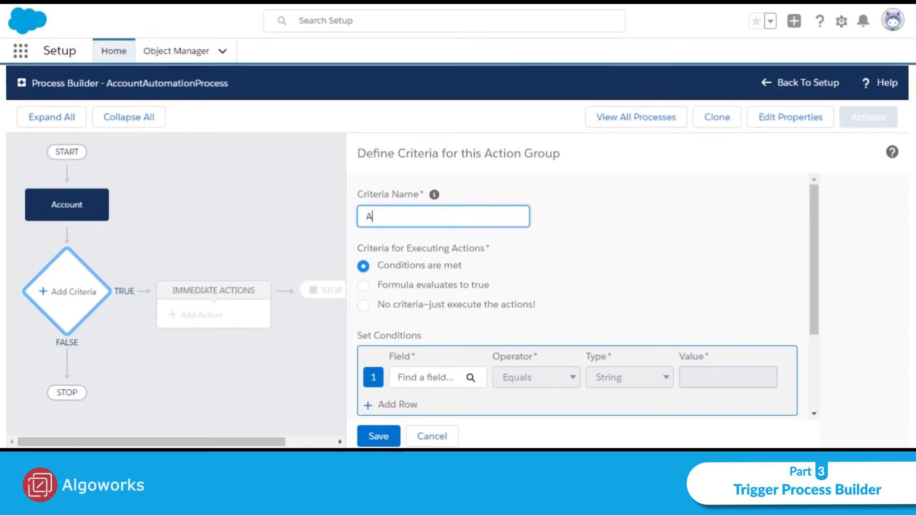
{"action": "type", "text": "AccountUp"}
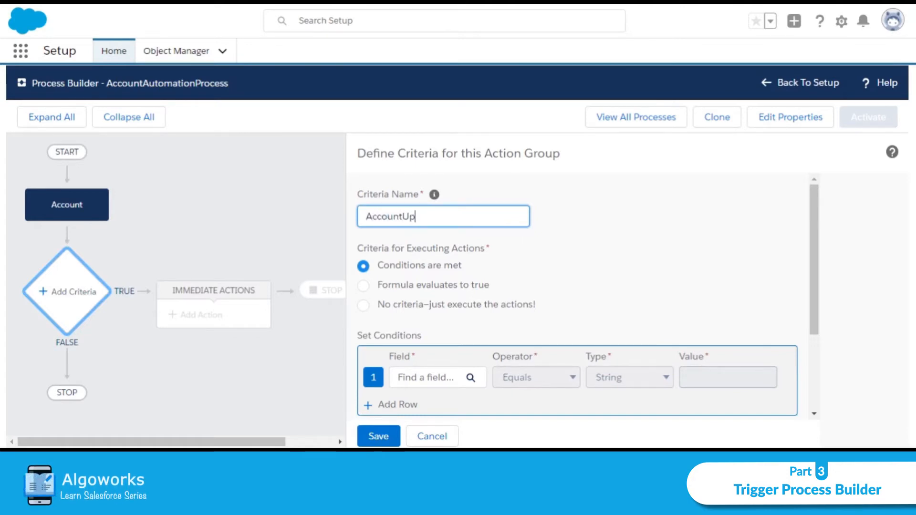
{"action": "type", "text": "dationCriteria"}
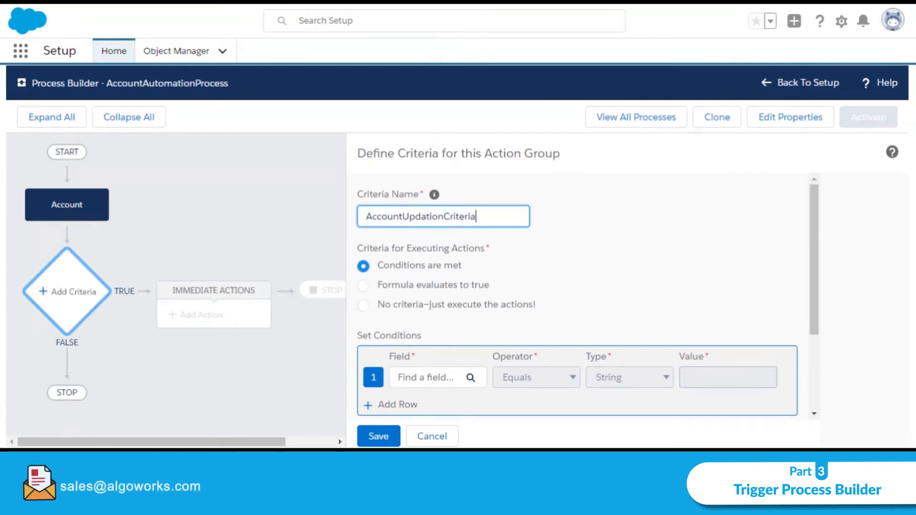
{"action": "left_click", "coordinate": [606, 244]}
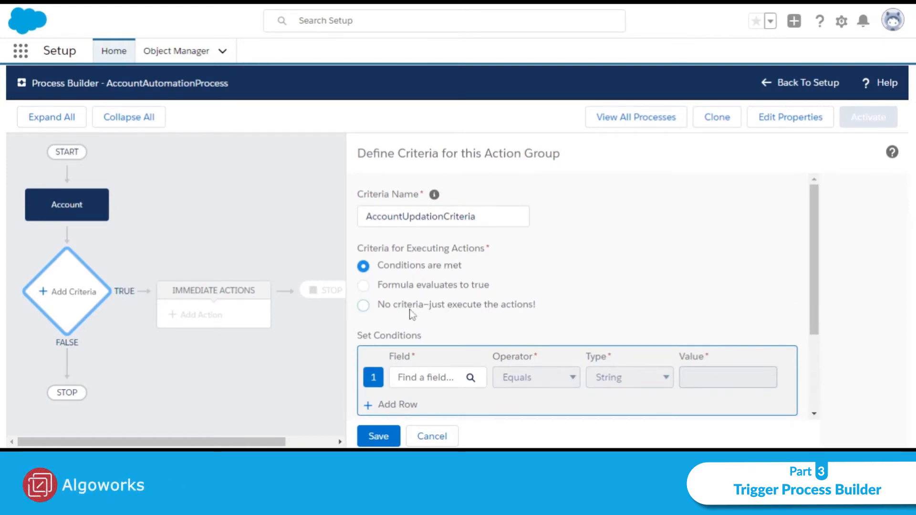
- Choose the Account Fax field for the first condition of the criteria
{"action": "left_click_drag", "start_coordinate": [813, 315], "coordinate": [812, 331]}
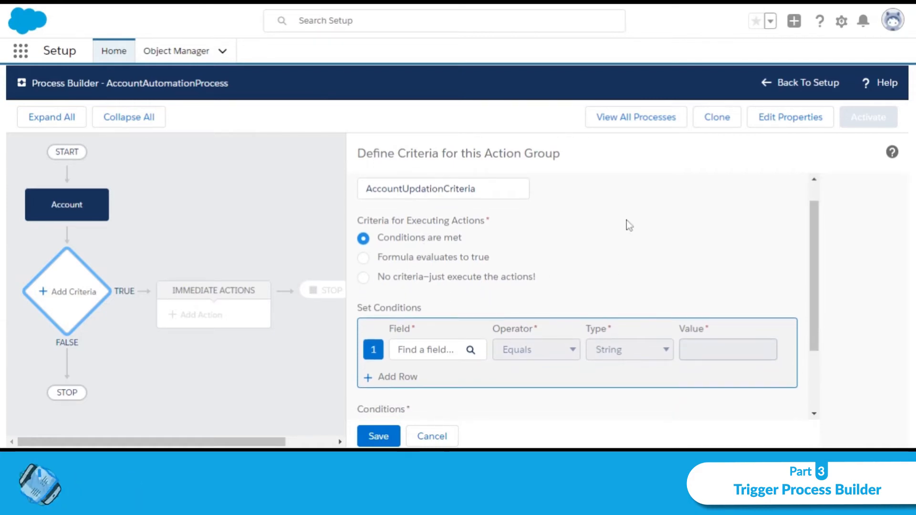
{"action": "left_click", "coordinate": [418, 354]}
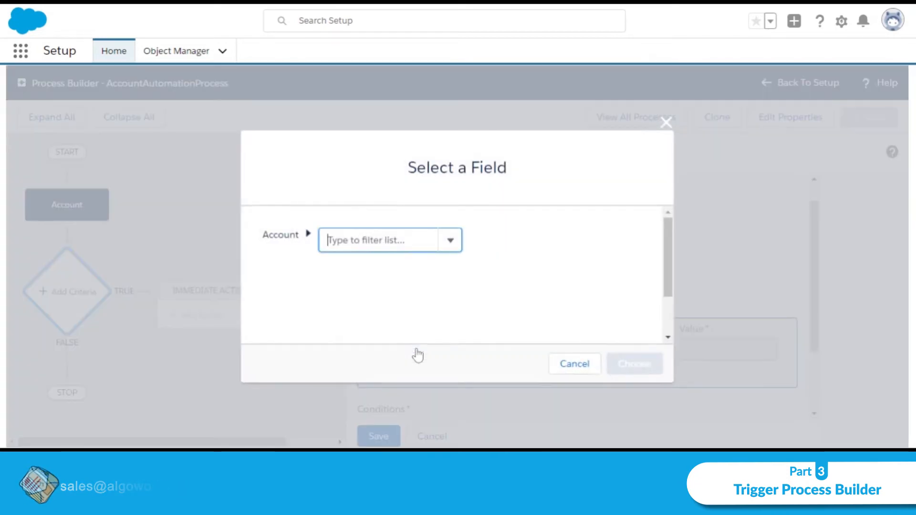
{"action": "type", "text": "Acc"}
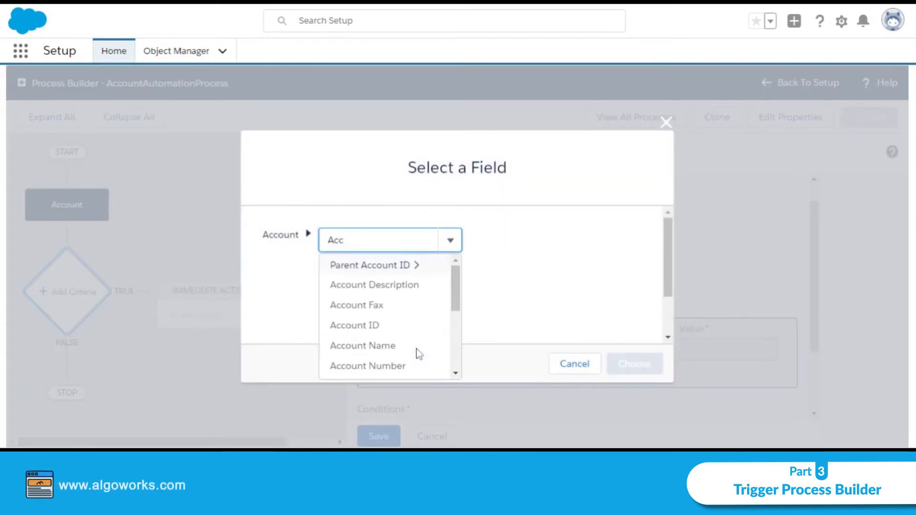
{"action": "type", "text": "ount"}
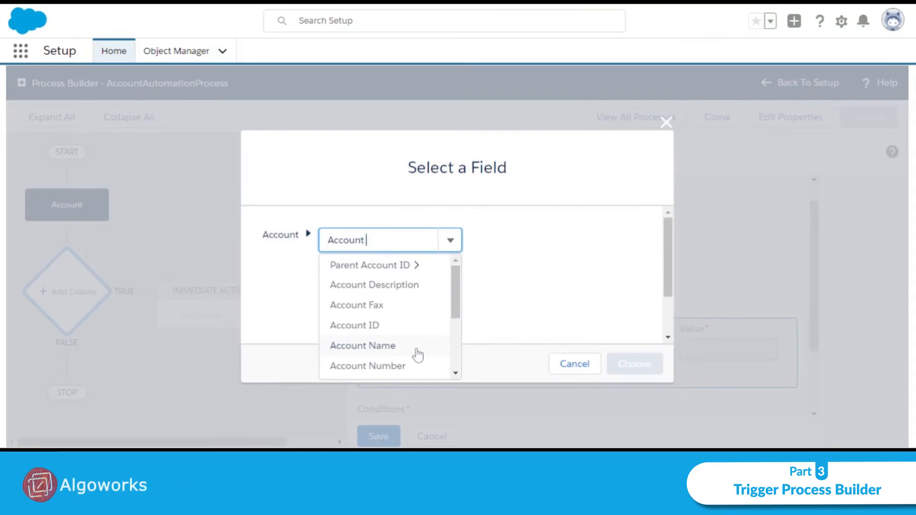
{"action": "left_click", "coordinate": [388, 306]}
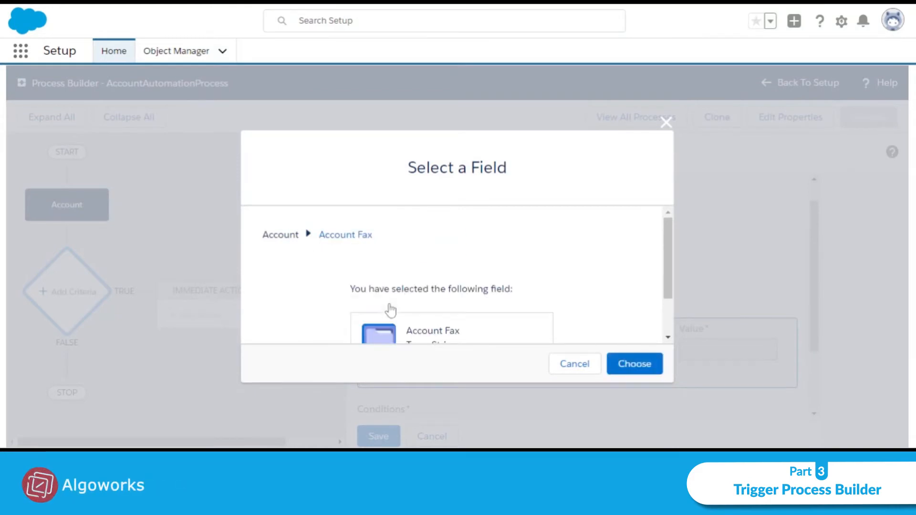
{"action": "left_click", "coordinate": [630, 365]}
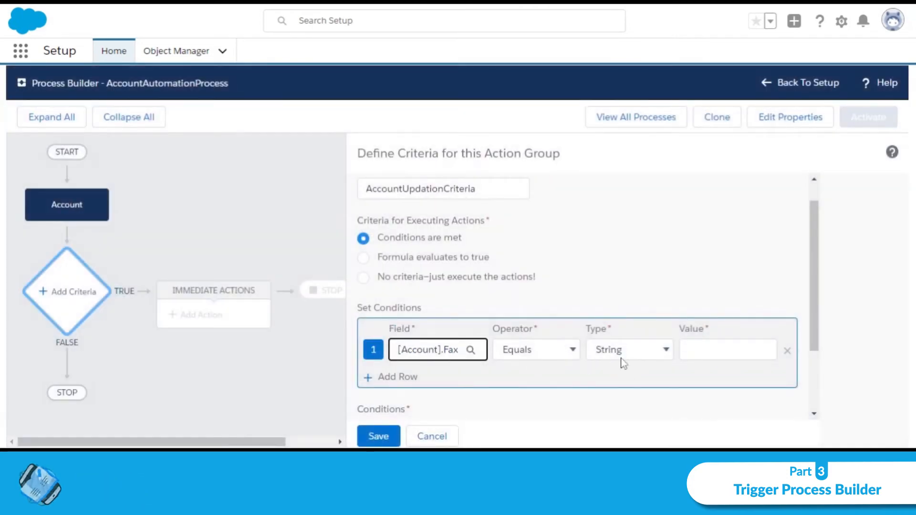
- Enter the fax number as the value of the first condition and save the criteria
{"action": "left_click", "coordinate": [716, 350]}
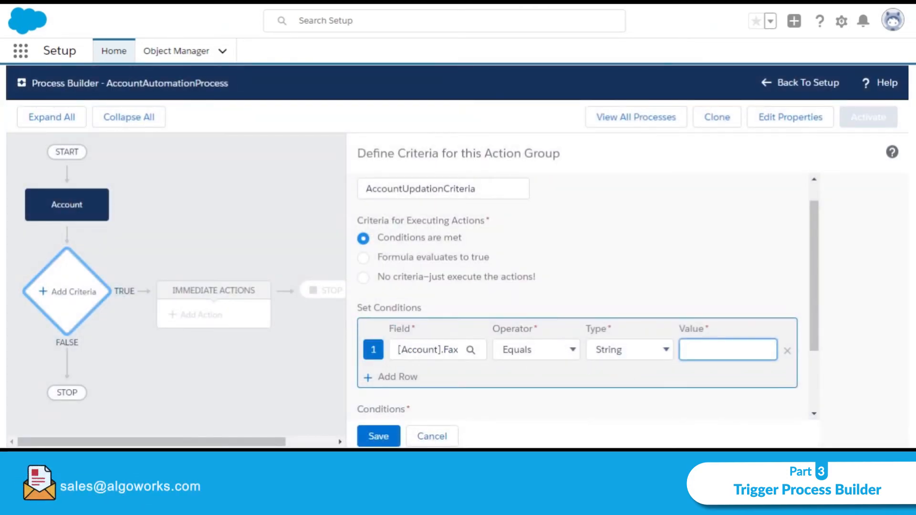
{"action": "type", "text": "+34588"}
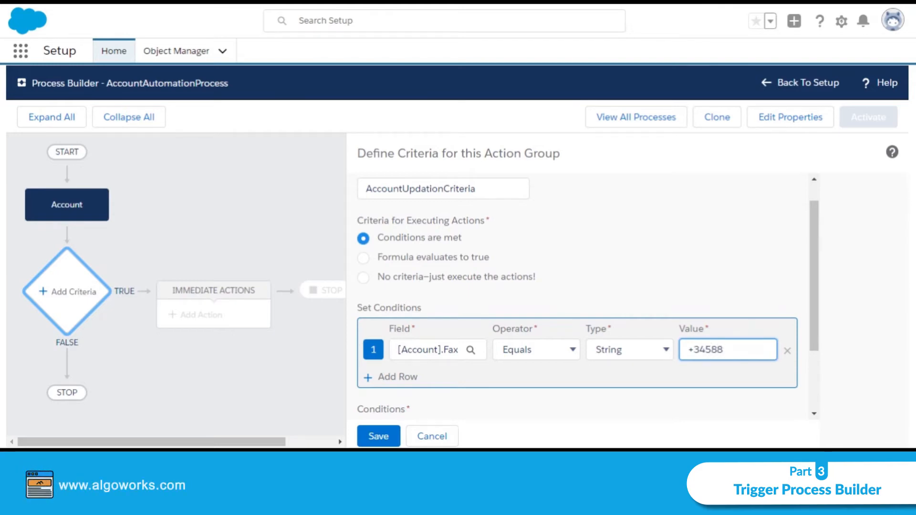
{"action": "type", "text": "92"}
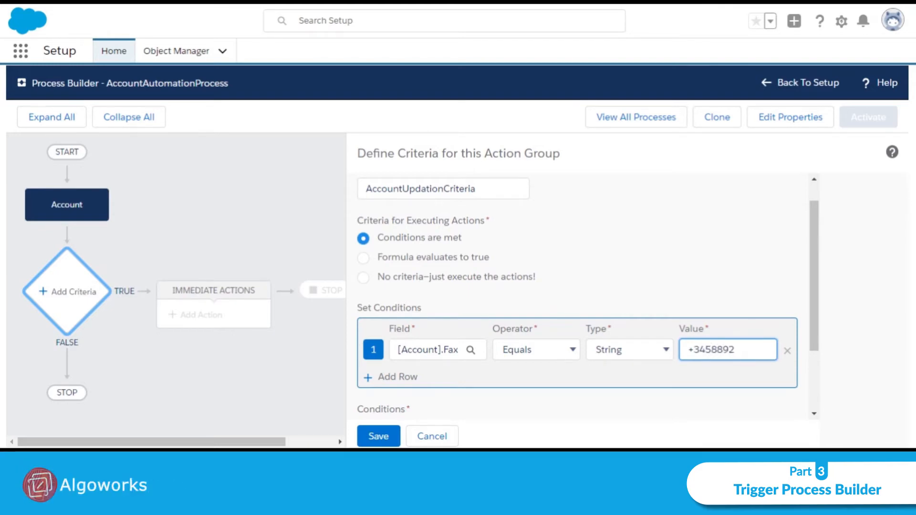
{"action": "left_click_drag", "start_coordinate": [813, 350], "coordinate": [819, 398]}
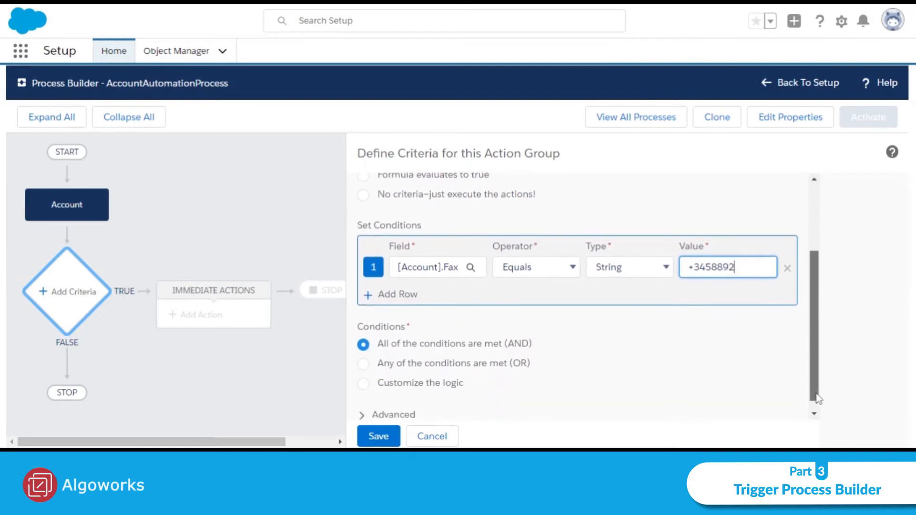
{"action": "left_click", "coordinate": [534, 329]}
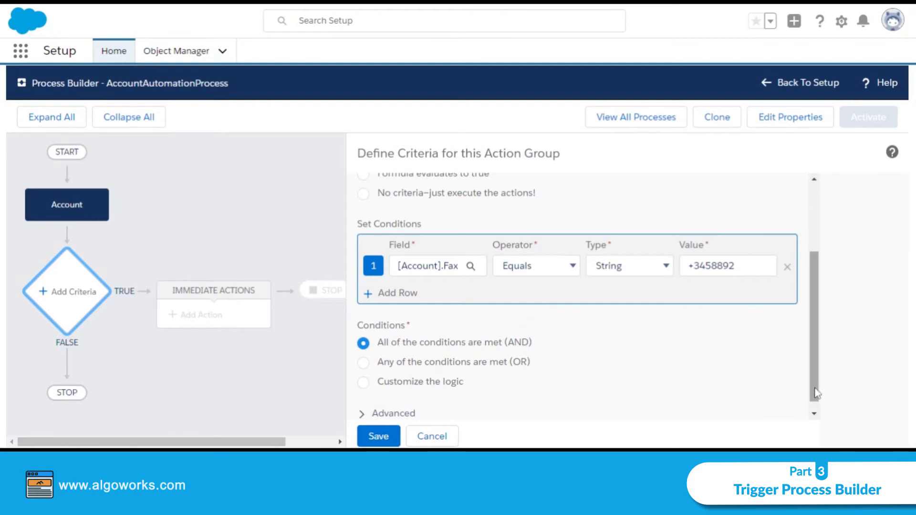
{"action": "scroll", "coordinate": [812, 389], "scroll_direction": "down", "scroll_amount": 1}
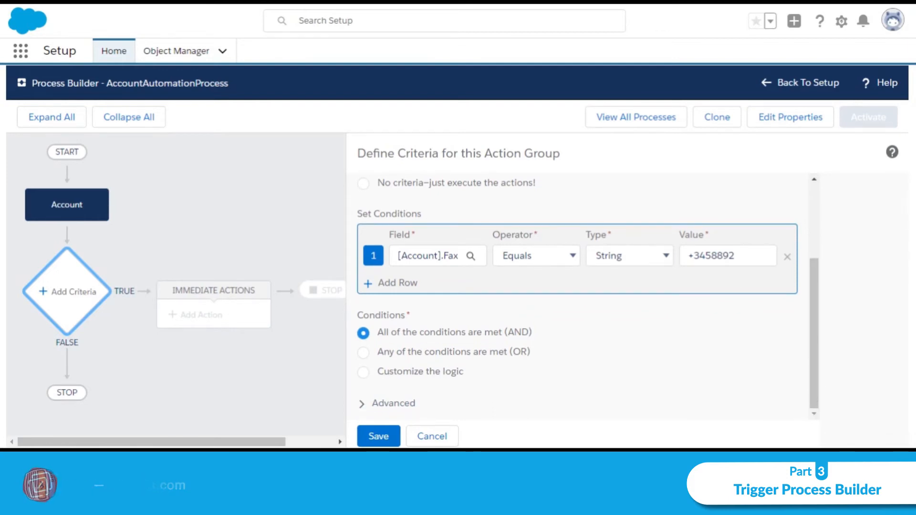
{"action": "left_click", "coordinate": [378, 437]}
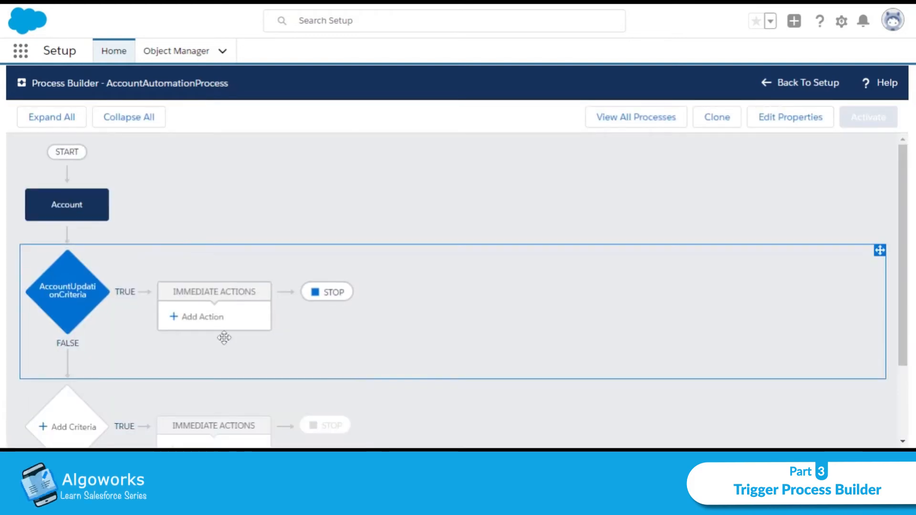
- Add an immediate action of type Update Records to the AccountUpdationCriteria node and name it AccountNameUpdation
{"action": "left_click", "coordinate": [202, 317]}
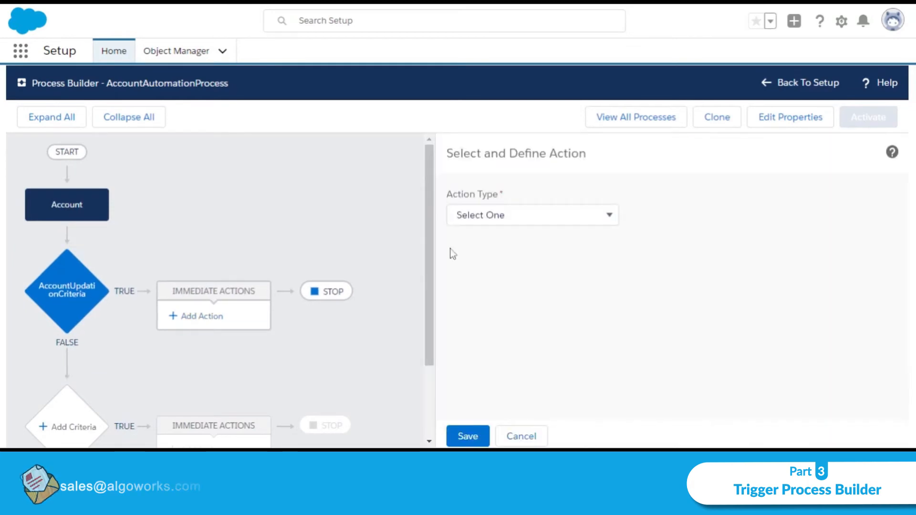
{"action": "left_click", "coordinate": [482, 216]}
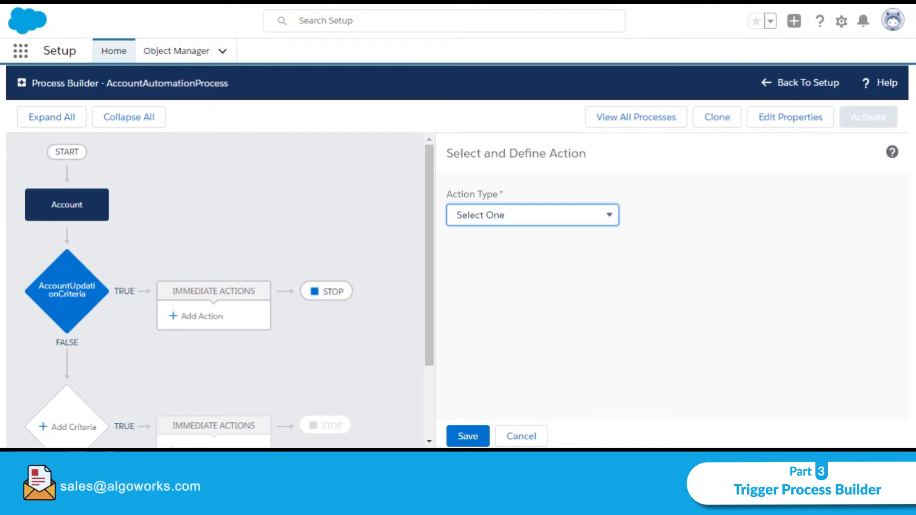
{"action": "left_click", "coordinate": [519, 196]}
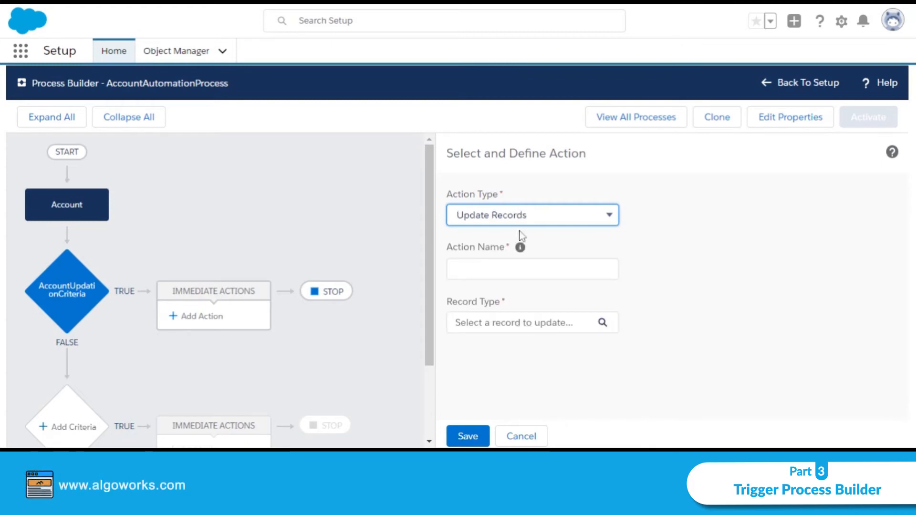
{"action": "left_click", "coordinate": [532, 269]}
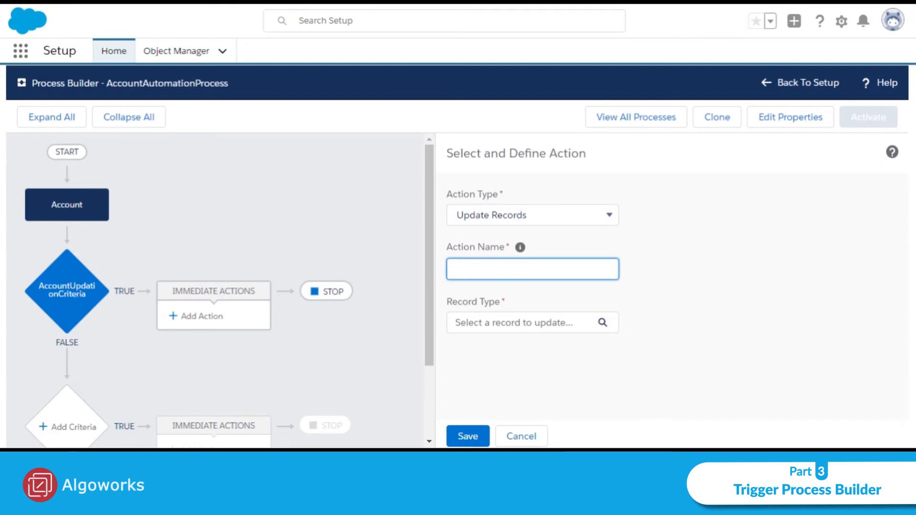
{"action": "type", "text": "Acc"}
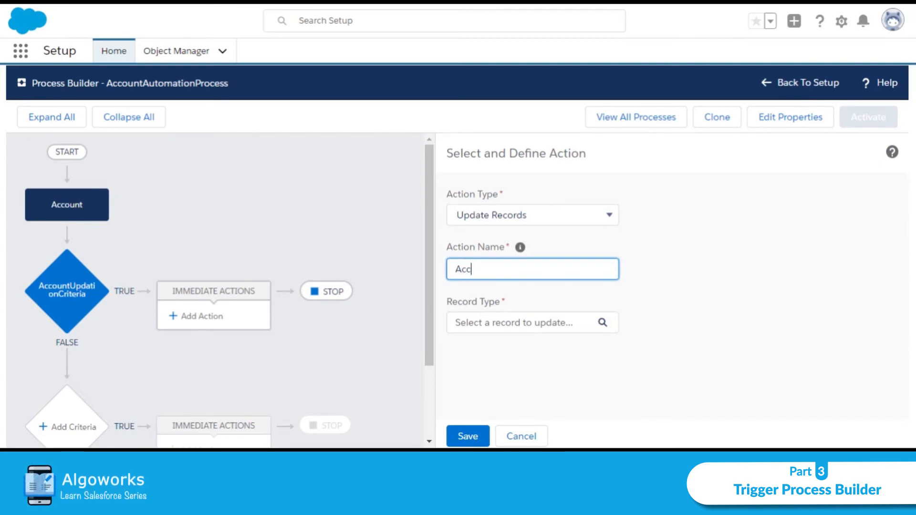
{"action": "type", "text": "ountName"}
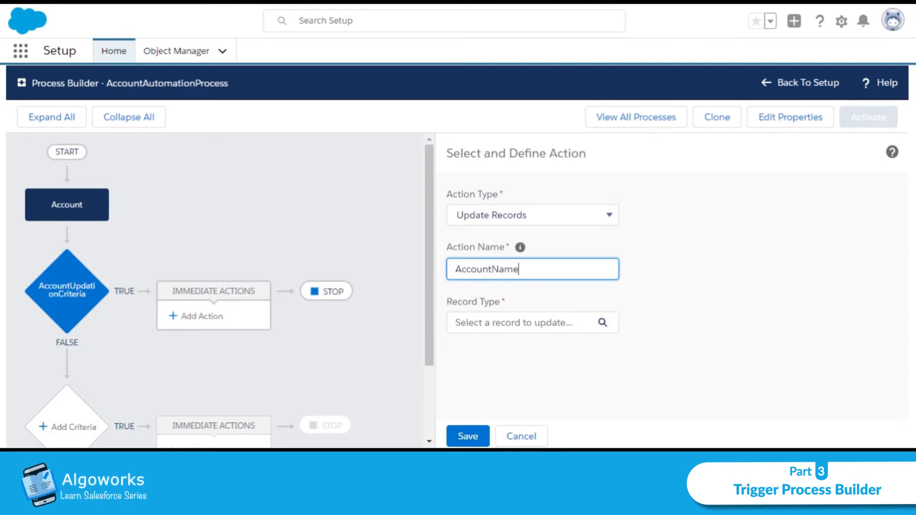
{"action": "type", "text": "Updation"}
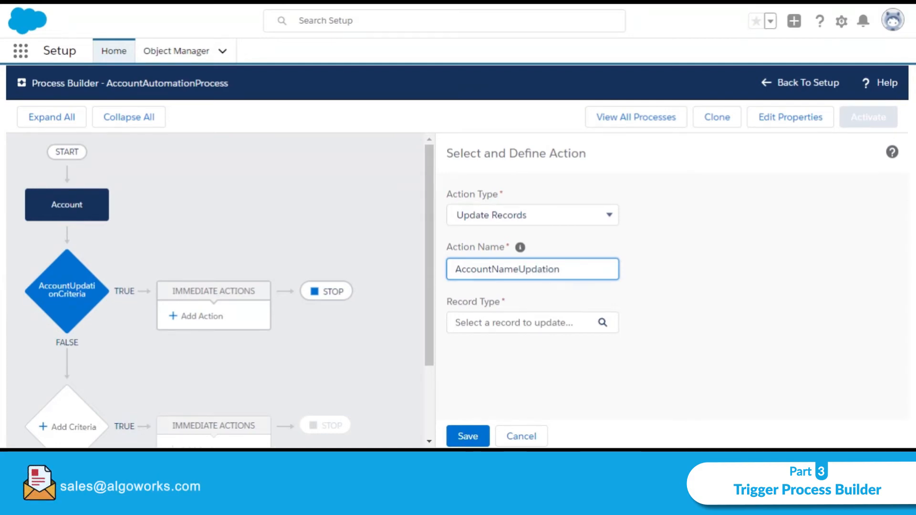
{"action": "left_click", "coordinate": [556, 302]}
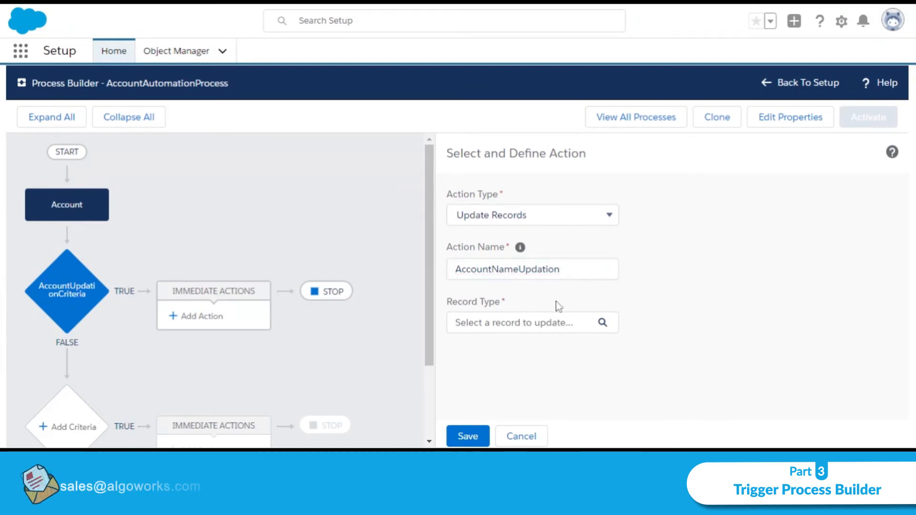
- Set the action's record to update to the Account record that started the process
{"action": "left_click", "coordinate": [483, 329]}
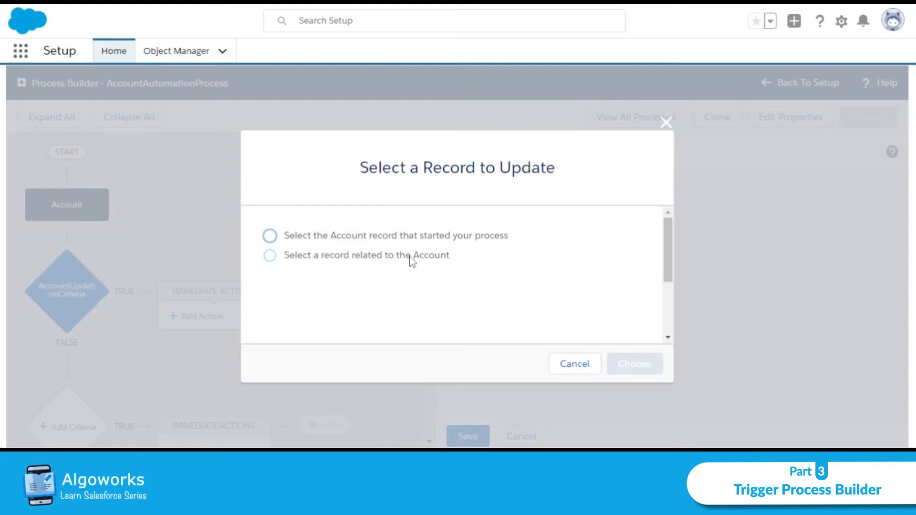
{"action": "left_click", "coordinate": [270, 235]}
{"action": "left_click", "coordinate": [627, 366]}
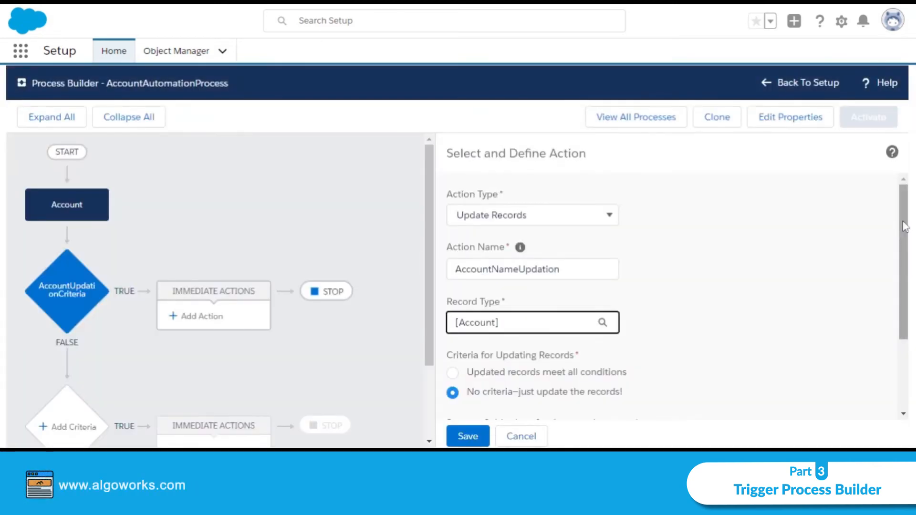
- Choose Account Name as the field to update on the account records
{"action": "left_click_drag", "start_coordinate": [902, 222], "coordinate": [910, 302]}
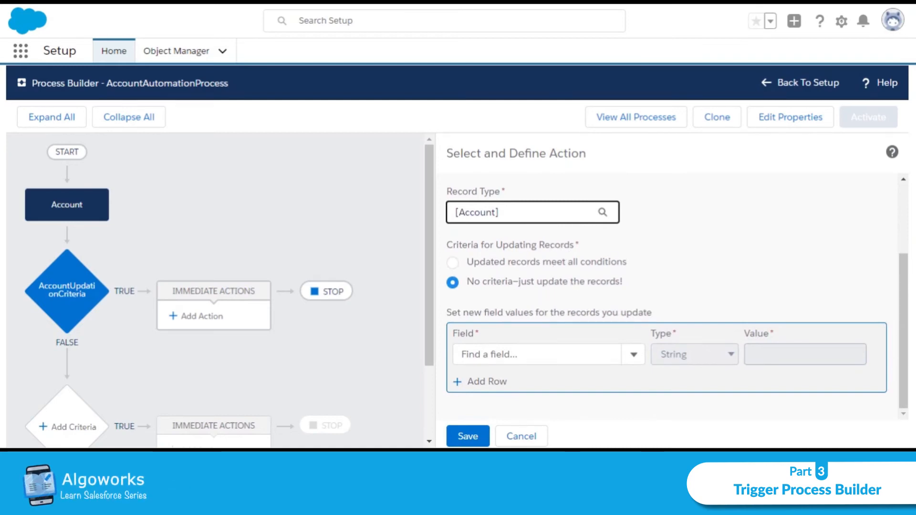
{"action": "left_click", "coordinate": [536, 355]}
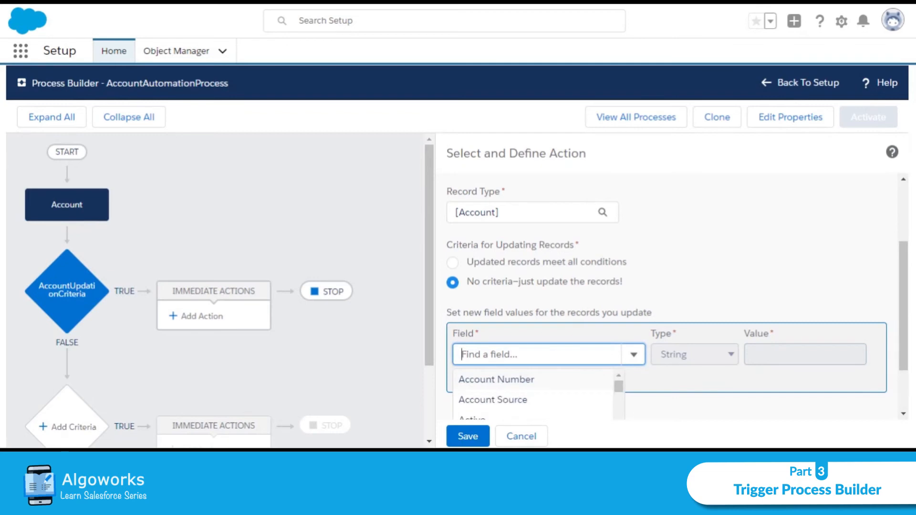
{"action": "type", "text": "Aa"}
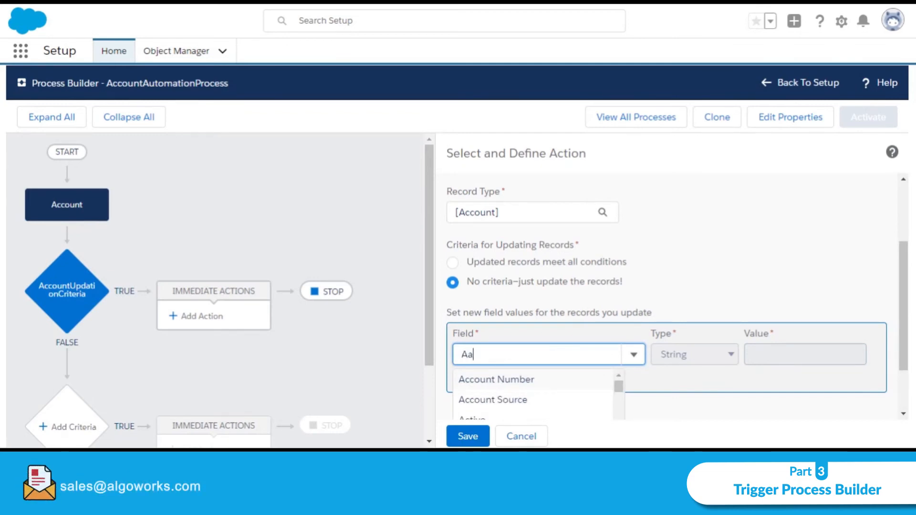
{"action": "key", "text": "BackSpace"}
{"action": "type", "text": "ccount"}
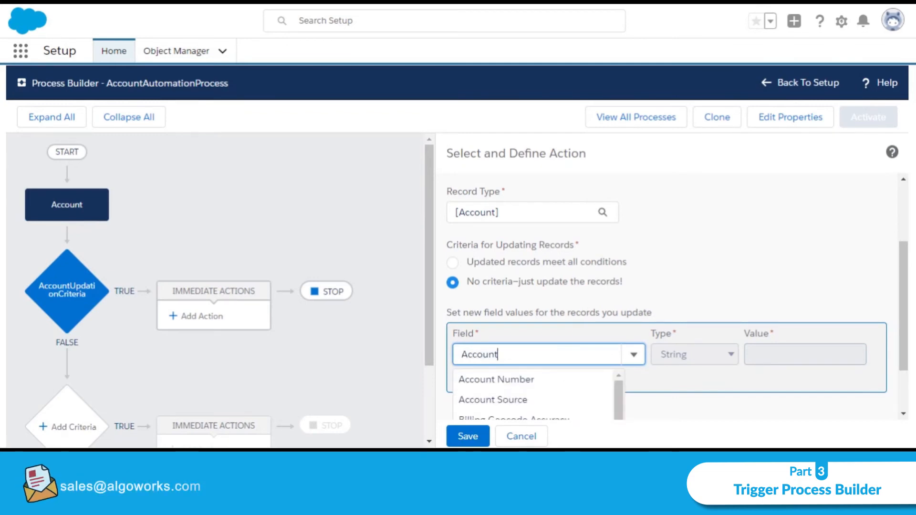
{"action": "type", "text": "Name"}
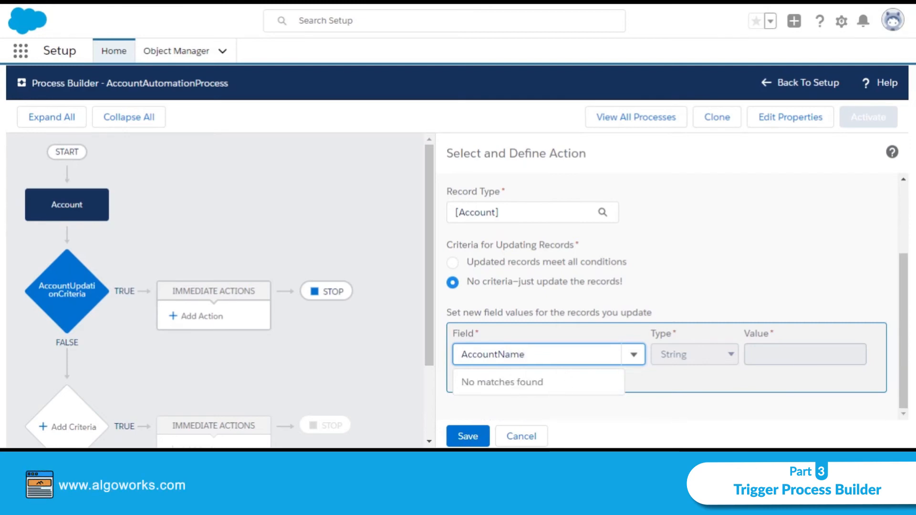
{"action": "key", "text": "BackSpace"}
{"action": "key", "text": "BackSpace"}
{"action": "key", "text": "BackSpace"}
{"action": "key", "text": "BackSpace"}
{"action": "type", "text": " N"}
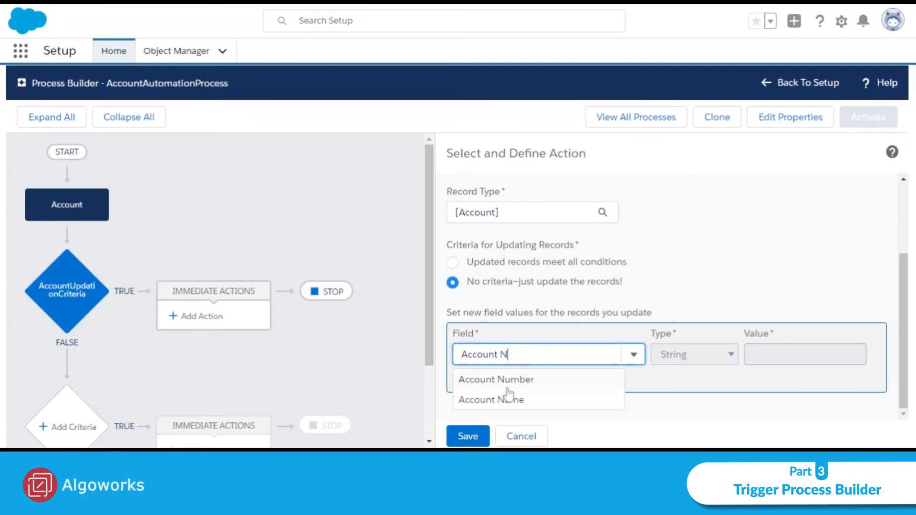
{"action": "left_click", "coordinate": [515, 399]}
- Set the new Account Name value to the string VerifiedFax and save the action
{"action": "left_click", "coordinate": [805, 354]}
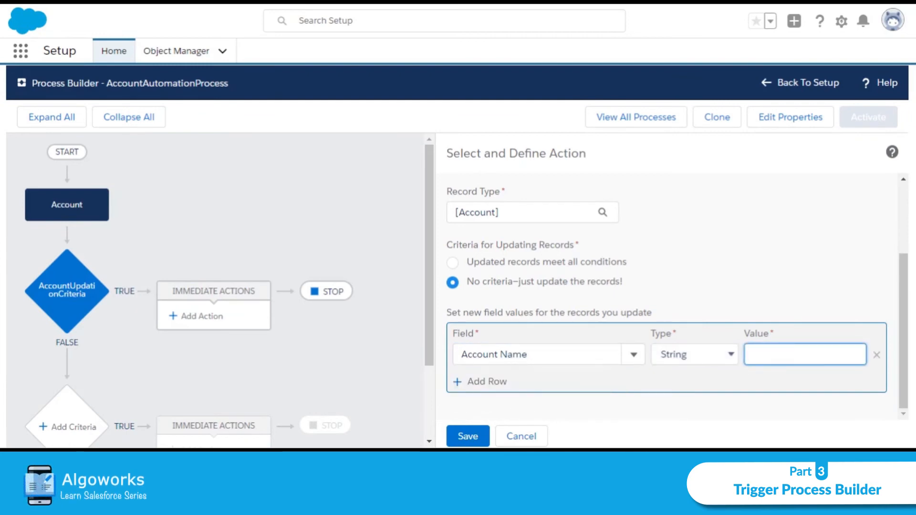
{"action": "type", "text": "VerifiedFax"}
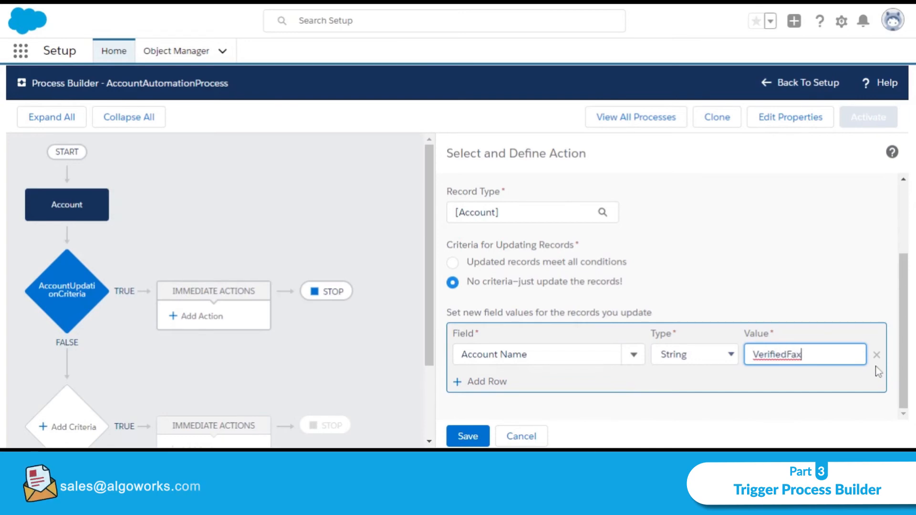
{"action": "left_click", "coordinate": [467, 437]}
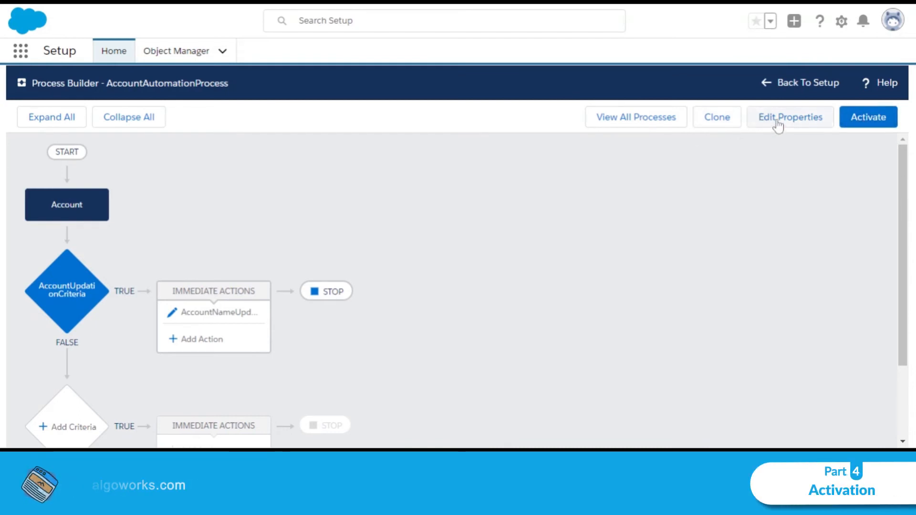
- Activate the AccountAutomationProcess version and return to Setup
{"action": "left_click", "coordinate": [872, 119]}
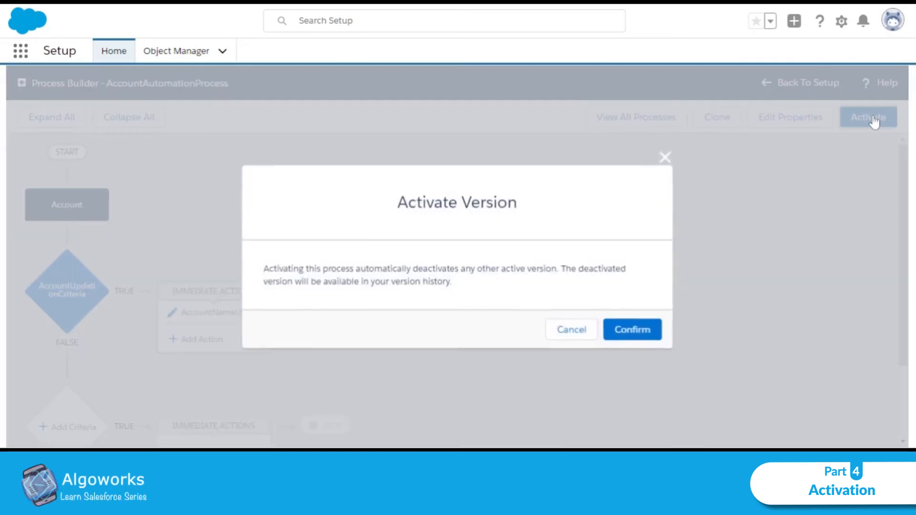
{"action": "left_click", "coordinate": [635, 333]}
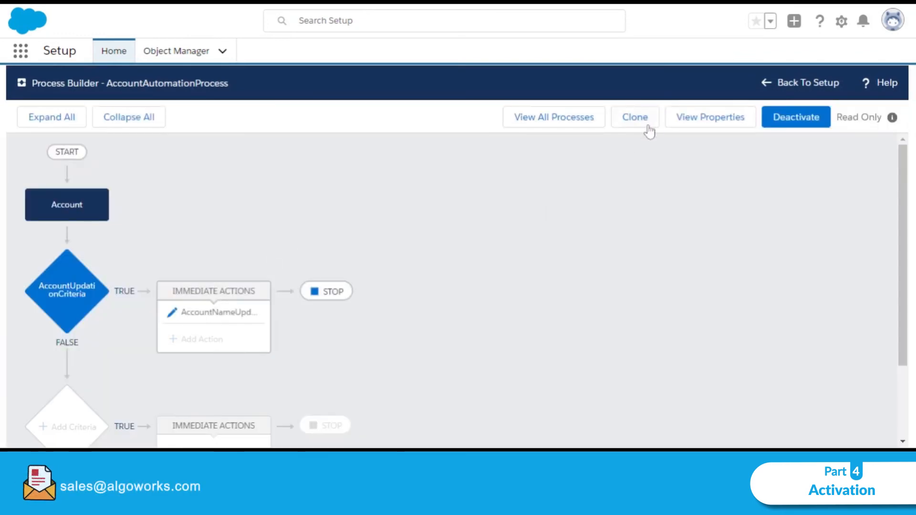
{"action": "left_click", "coordinate": [807, 86]}
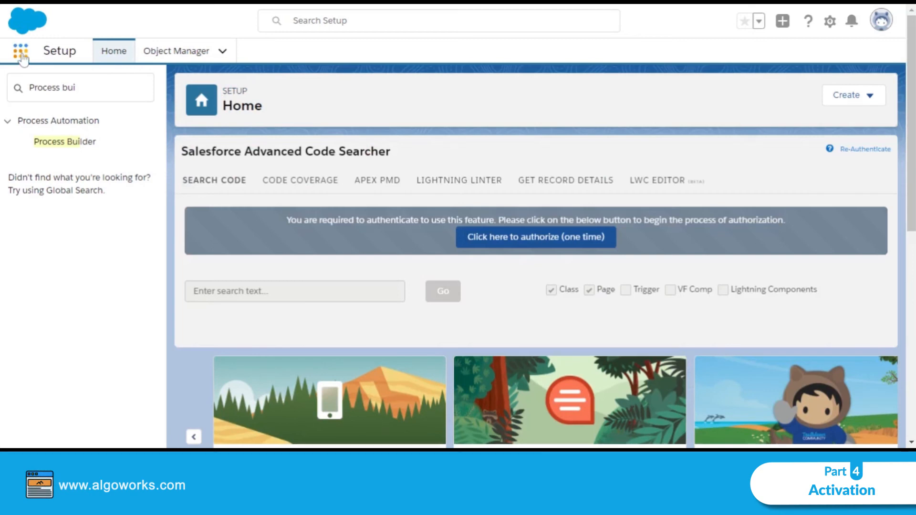
- Find Accounts among the available apps and items and open its record list
{"action": "left_click", "coordinate": [21, 55]}
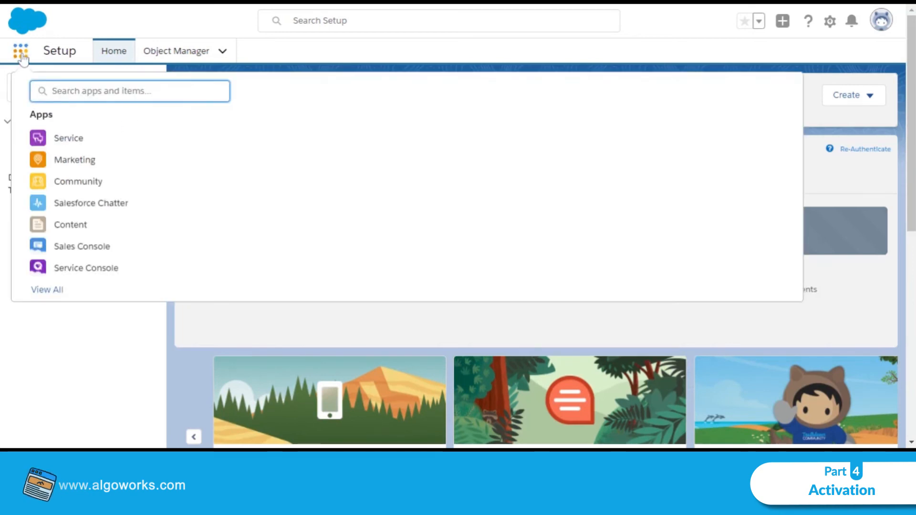
{"action": "type", "text": "Account"}
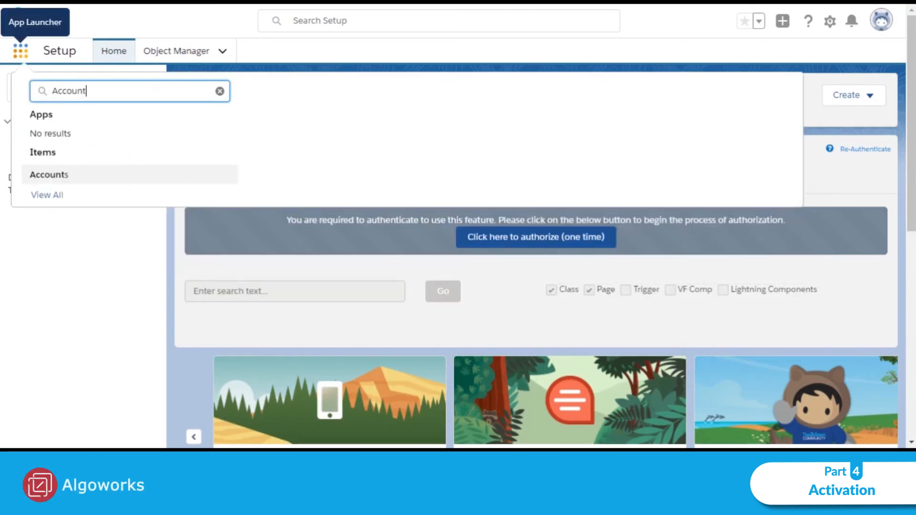
{"action": "left_click", "coordinate": [45, 175]}
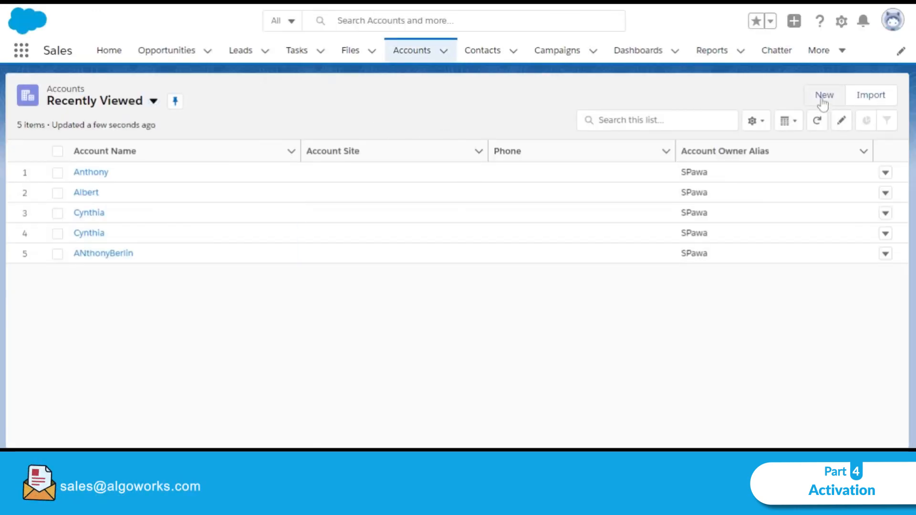
- Start a new account record and fill in the account name
{"action": "left_click", "coordinate": [823, 97]}
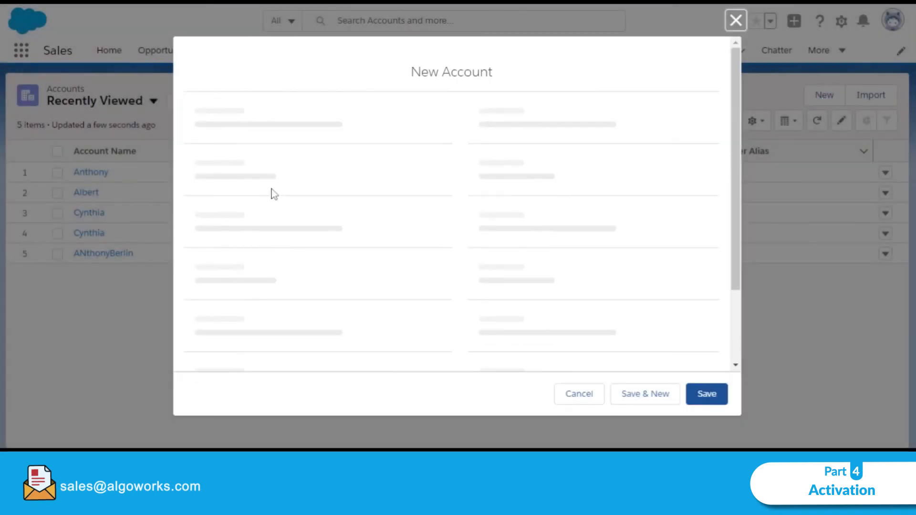
{"action": "left_click", "coordinate": [253, 190]}
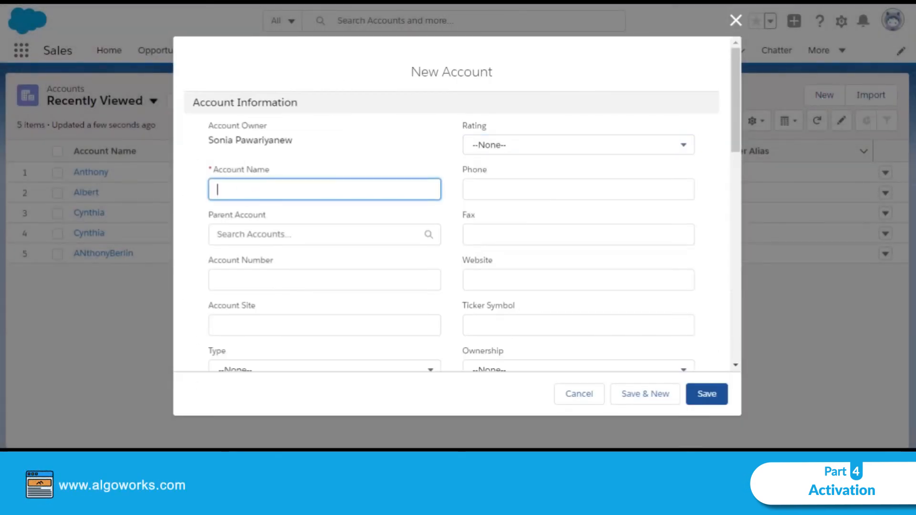
{"action": "type", "text": "Anton"}
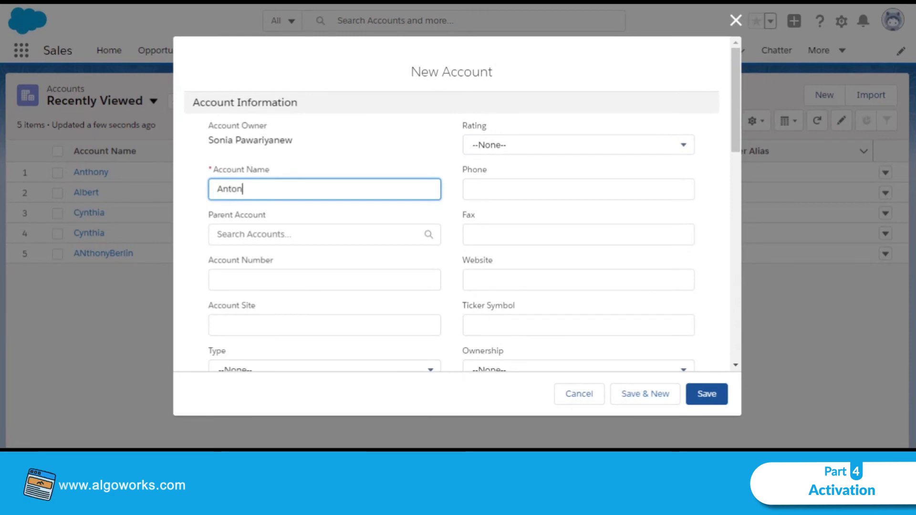
{"action": "type", "text": "y"}
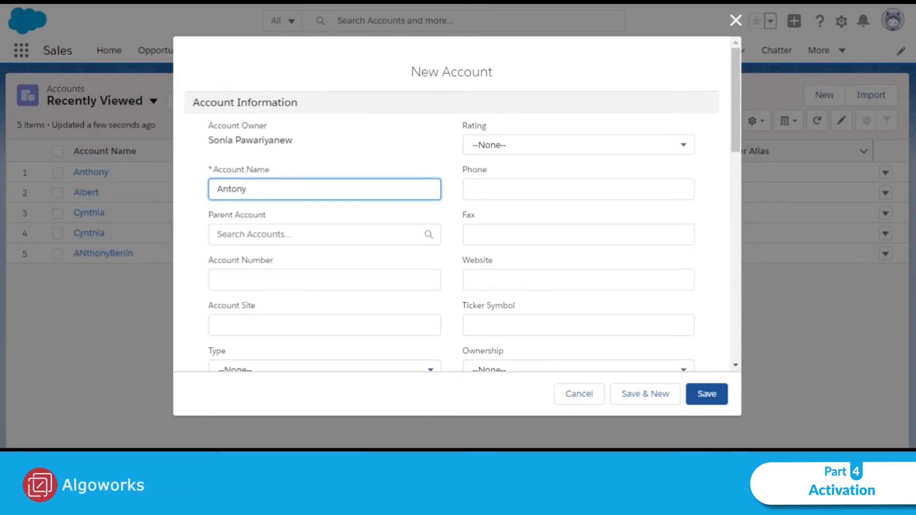
{"action": "left_click", "coordinate": [300, 264]}
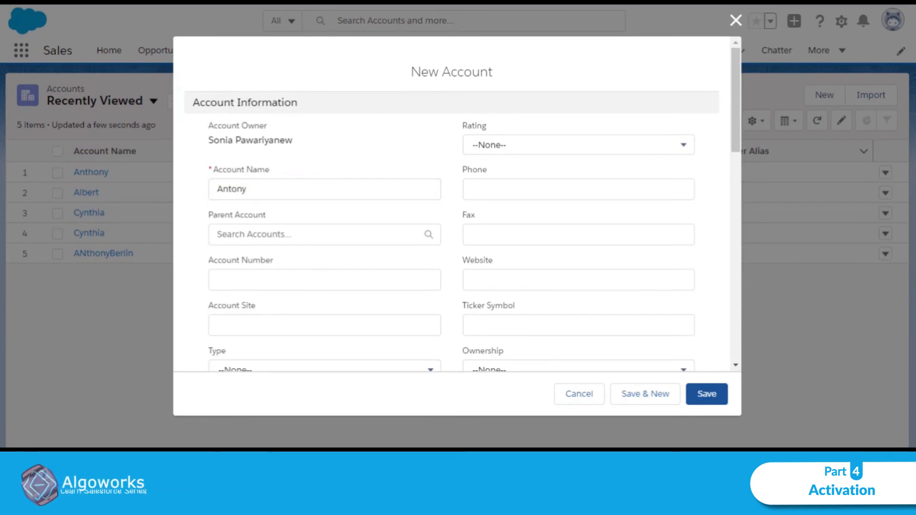
- Enter the fax number that meets the process criteria in the new account's Fax field
{"action": "left_click", "coordinate": [517, 228]}
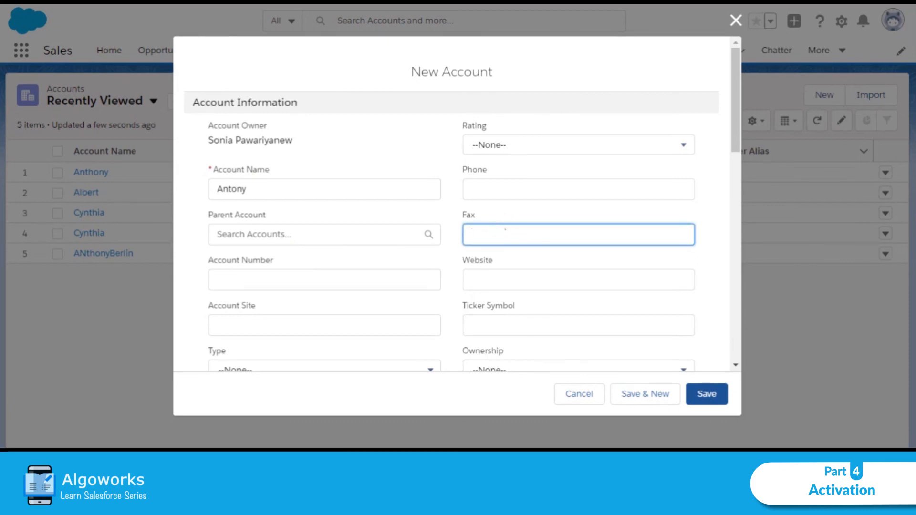
{"action": "type", "text": "+3458892"}
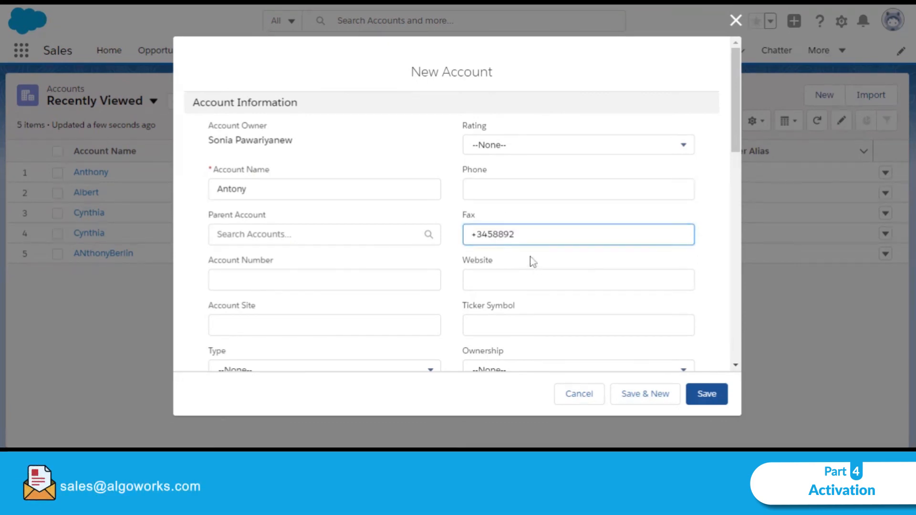
{"action": "left_click", "coordinate": [511, 262]}
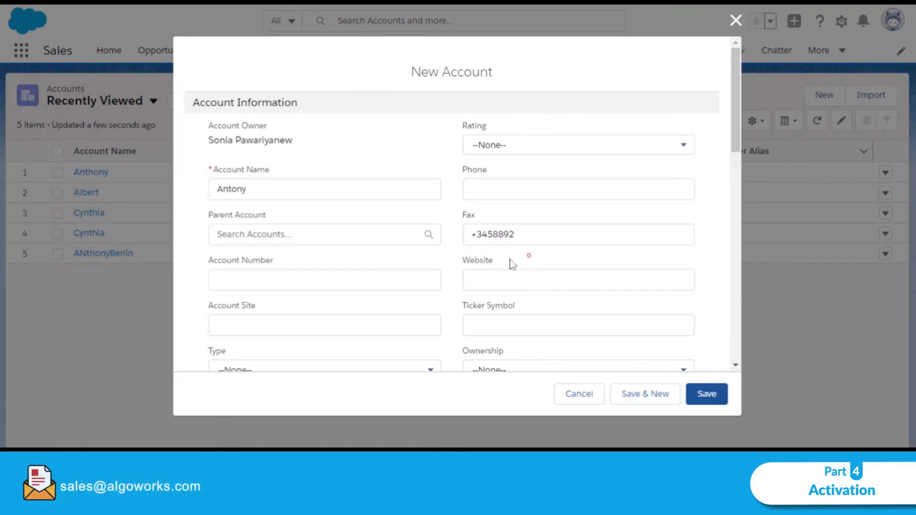
- Fill in the account number, save the new account and dismiss the creation notice
{"action": "left_click", "coordinate": [316, 274]}
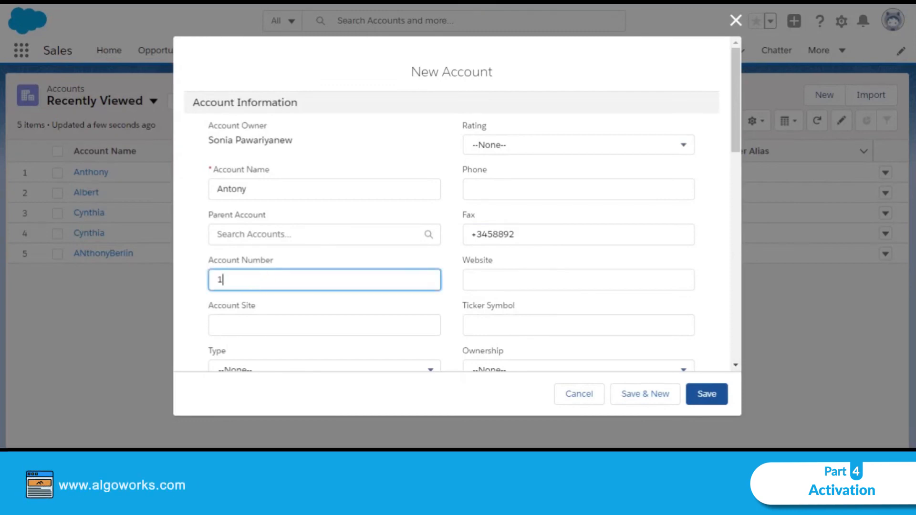
{"action": "type", "text": "12"}
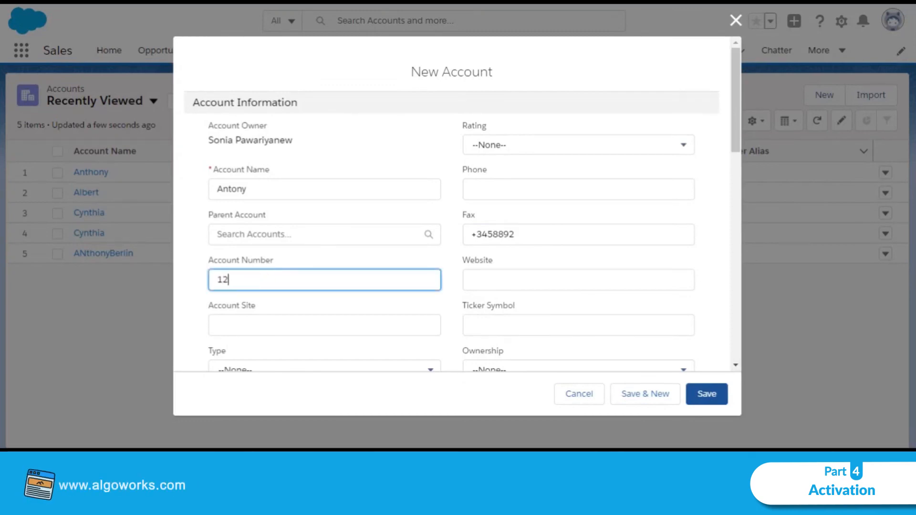
{"action": "type", "text": "4573"}
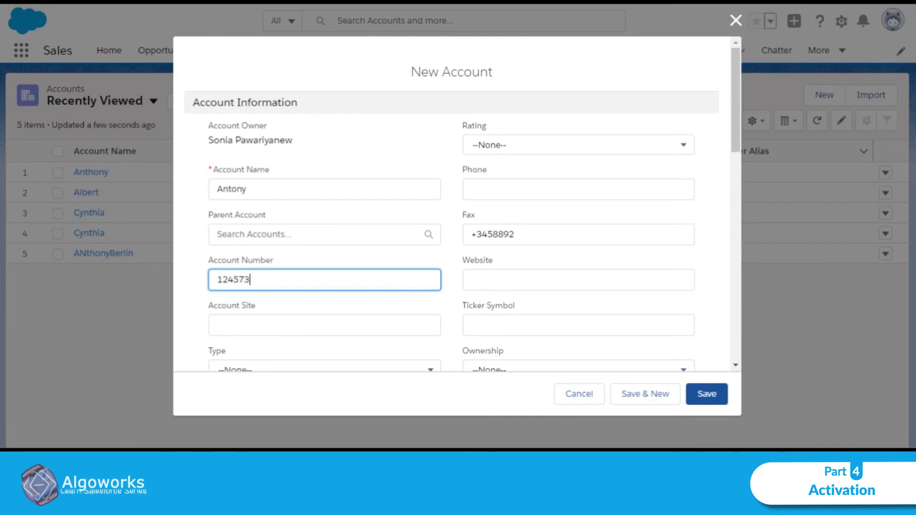
{"action": "left_click", "coordinate": [707, 394]}
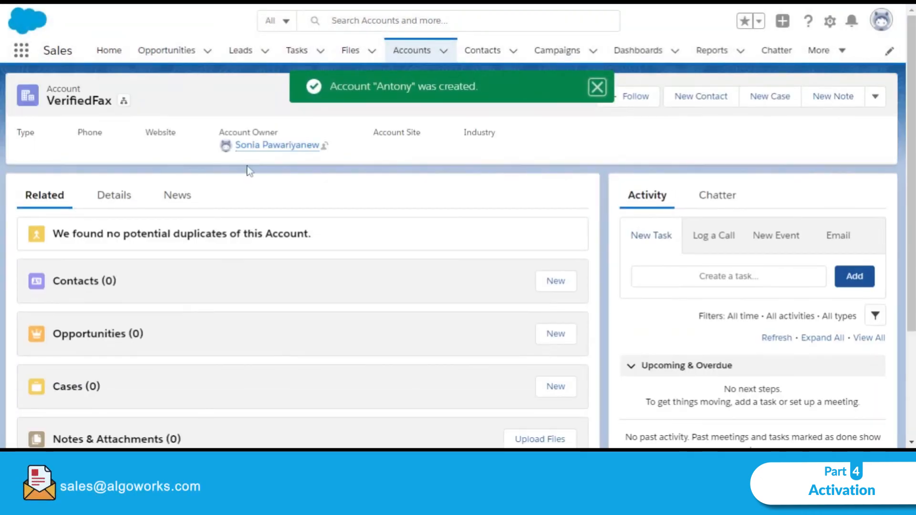
{"action": "left_click", "coordinate": [597, 88]}
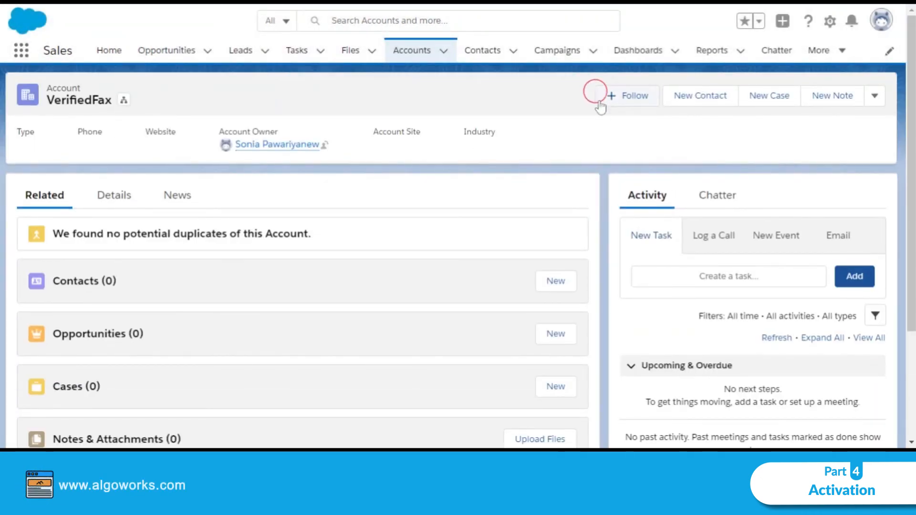